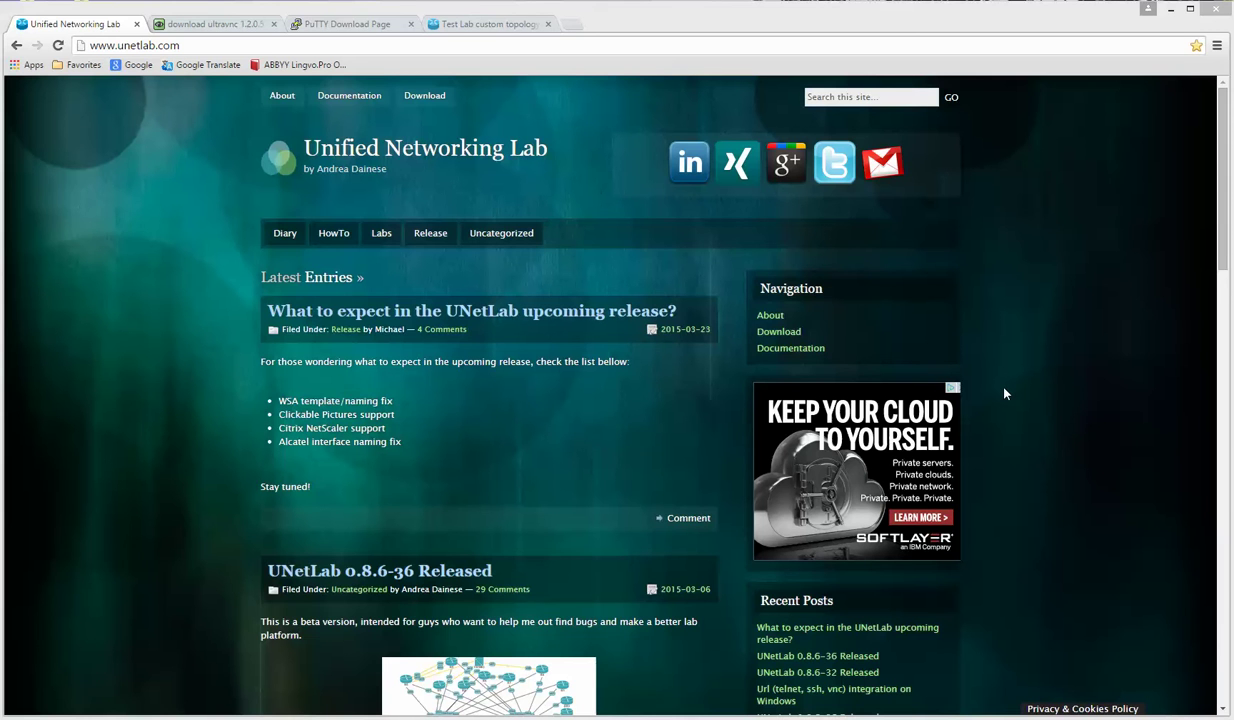
Search the UNetLab site for 'telnet'.
{"action": "left_click", "coordinate": [842, 95]}
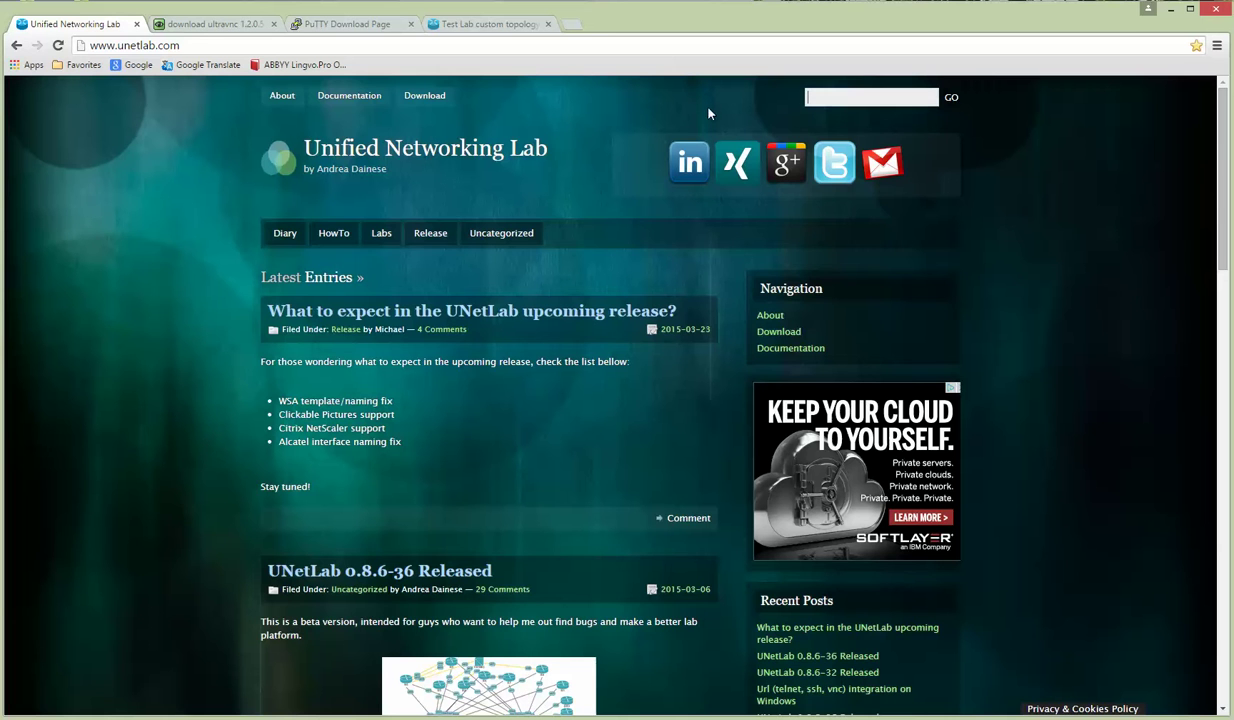
{"action": "left_click", "coordinate": [840, 97]}
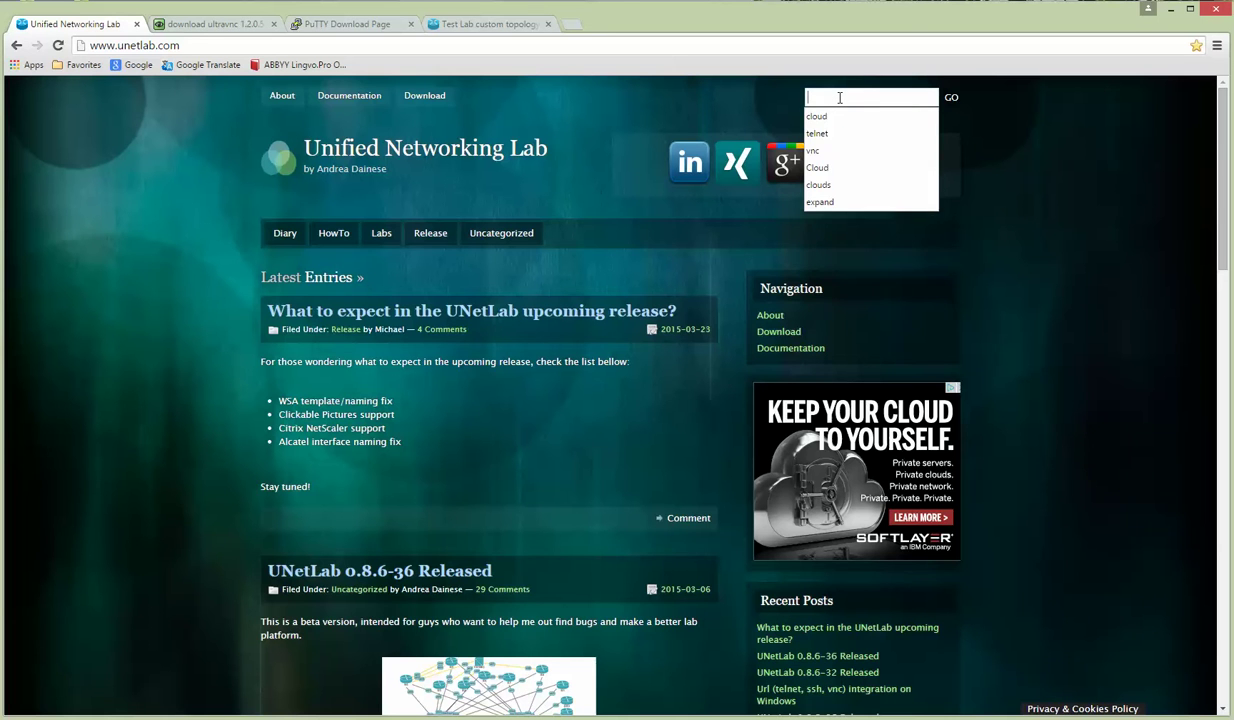
{"action": "type", "text": "telnet"}
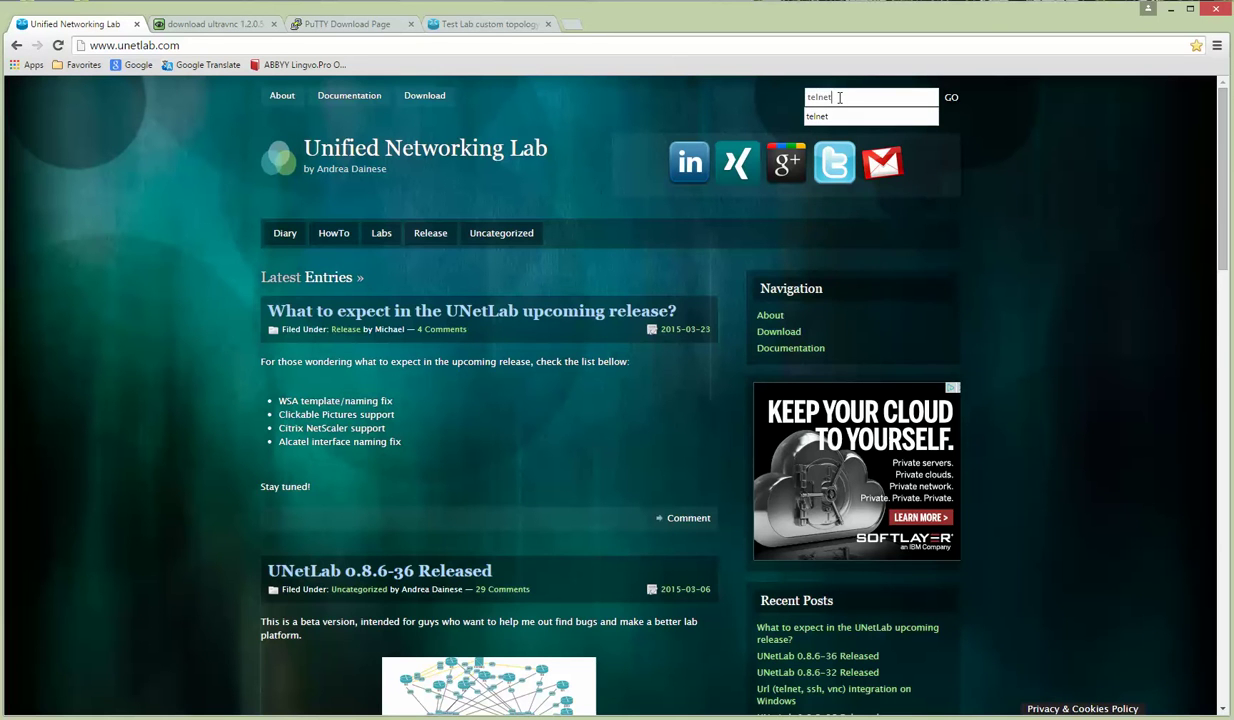
{"action": "key", "text": "Return"}
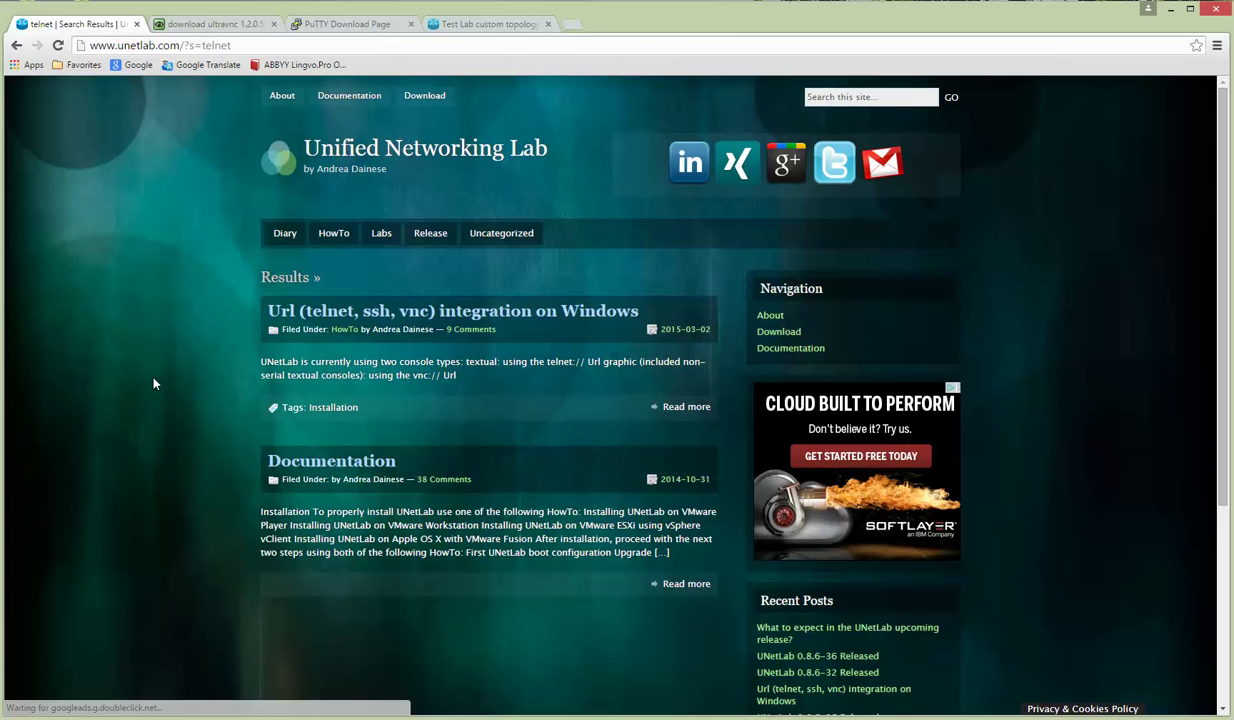
Open the 'Url (telnet, ssh, vnc) integration on Windows' article and select its sample registry's telnet lines.
{"action": "left_click", "coordinate": [450, 311]}
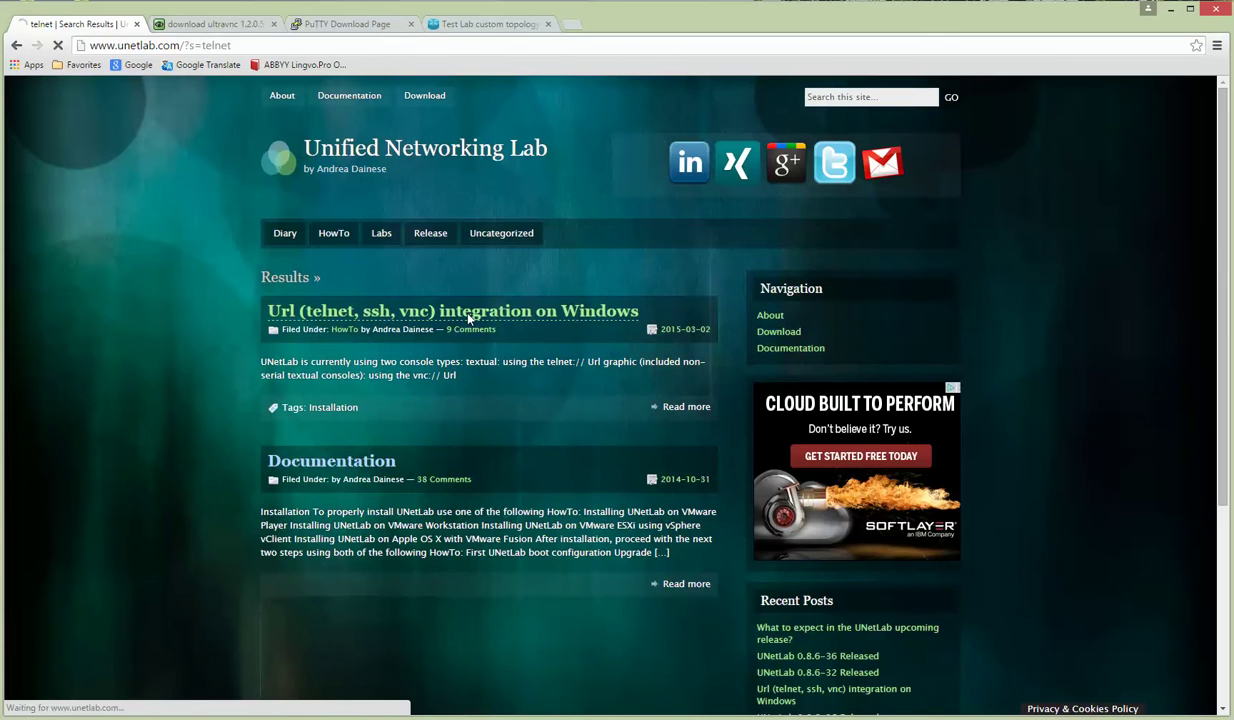
{"action": "scroll", "coordinate": [207, 427], "scroll_direction": "down", "scroll_amount": 7}
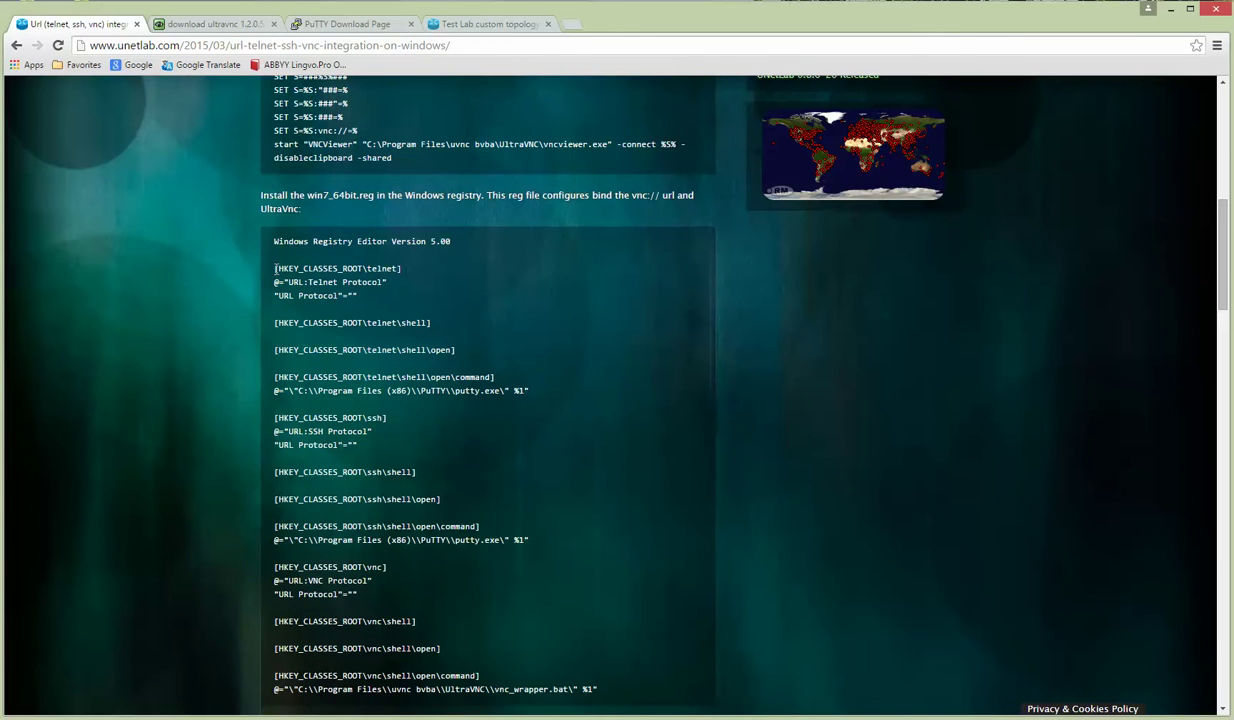
{"action": "left_click_drag", "start_coordinate": [271, 263], "coordinate": [547, 393]}
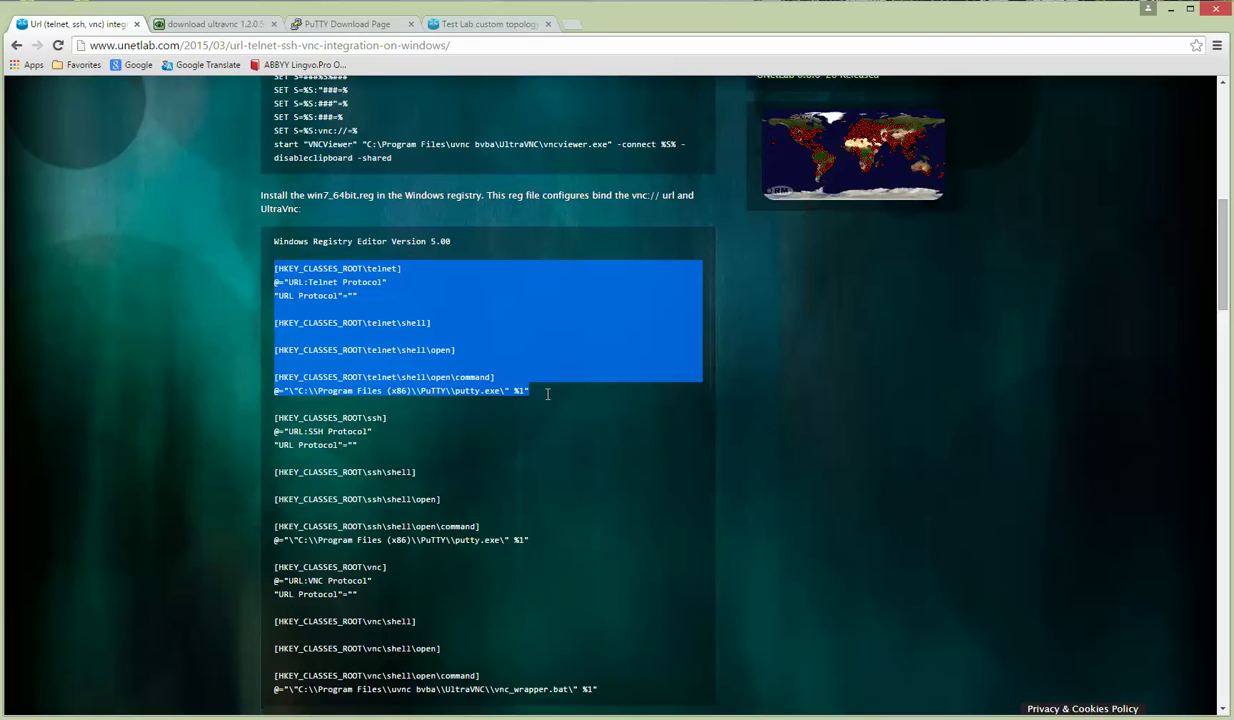
{"action": "left_click", "coordinate": [528, 428]}
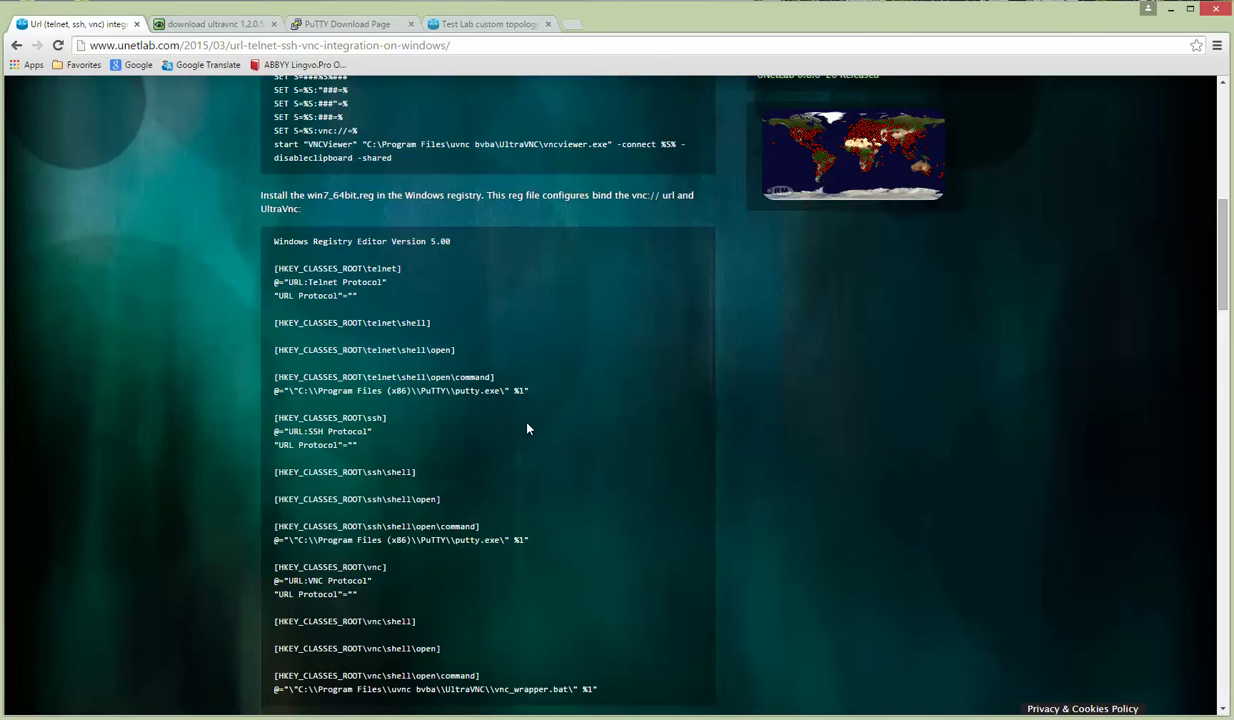
{"action": "mouse_move", "coordinate": [530, 391]}
{"action": "left_mouse_down"}
{"action": "mouse_move", "coordinate": [408, 391]}
{"action": "mouse_move", "coordinate": [720, 690]}
{"action": "mouse_move", "coordinate": [268, 326]}
{"action": "mouse_move", "coordinate": [262, 262]}
{"action": "mouse_move", "coordinate": [350, 283]}
{"action": "mouse_move", "coordinate": [460, 365]}
{"action": "mouse_move", "coordinate": [553, 391]}
{"action": "left_mouse_up"}
{"action": "left_click", "coordinate": [292, 300]}
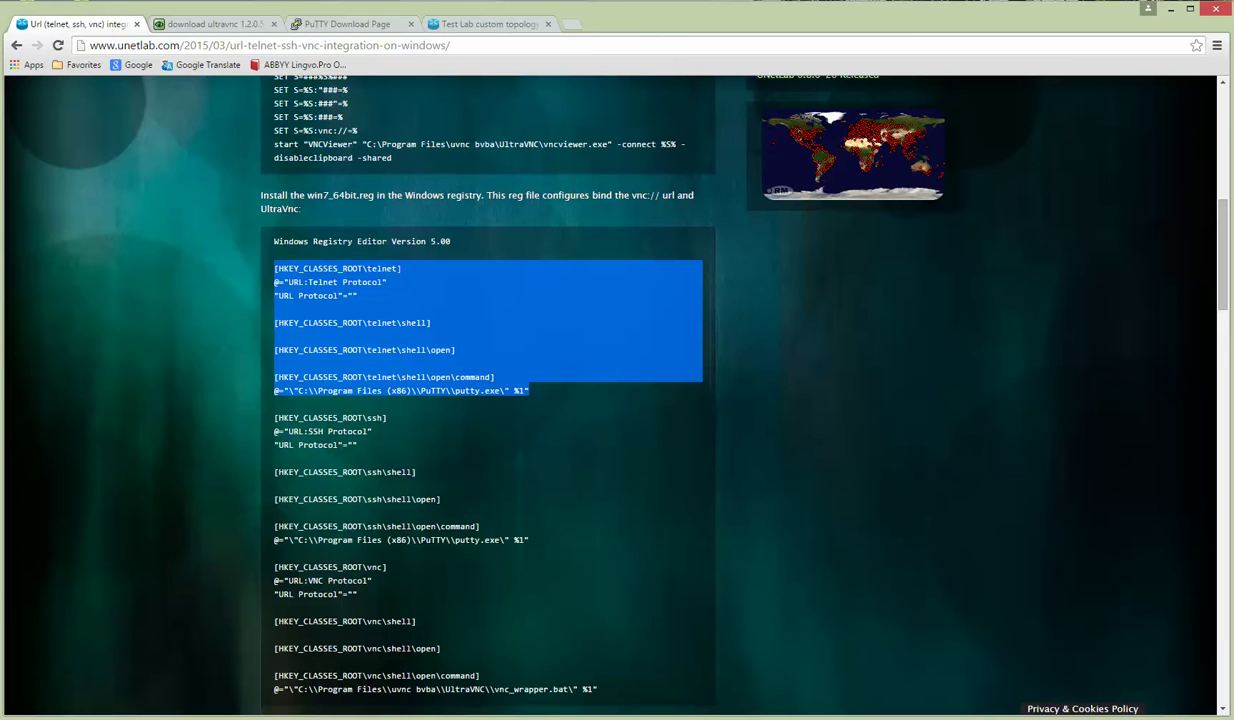
Open UNL NEW Folder on the Desktop, then put it away and return to the article's top.
{"action": "key", "text": "alt+Tab"}
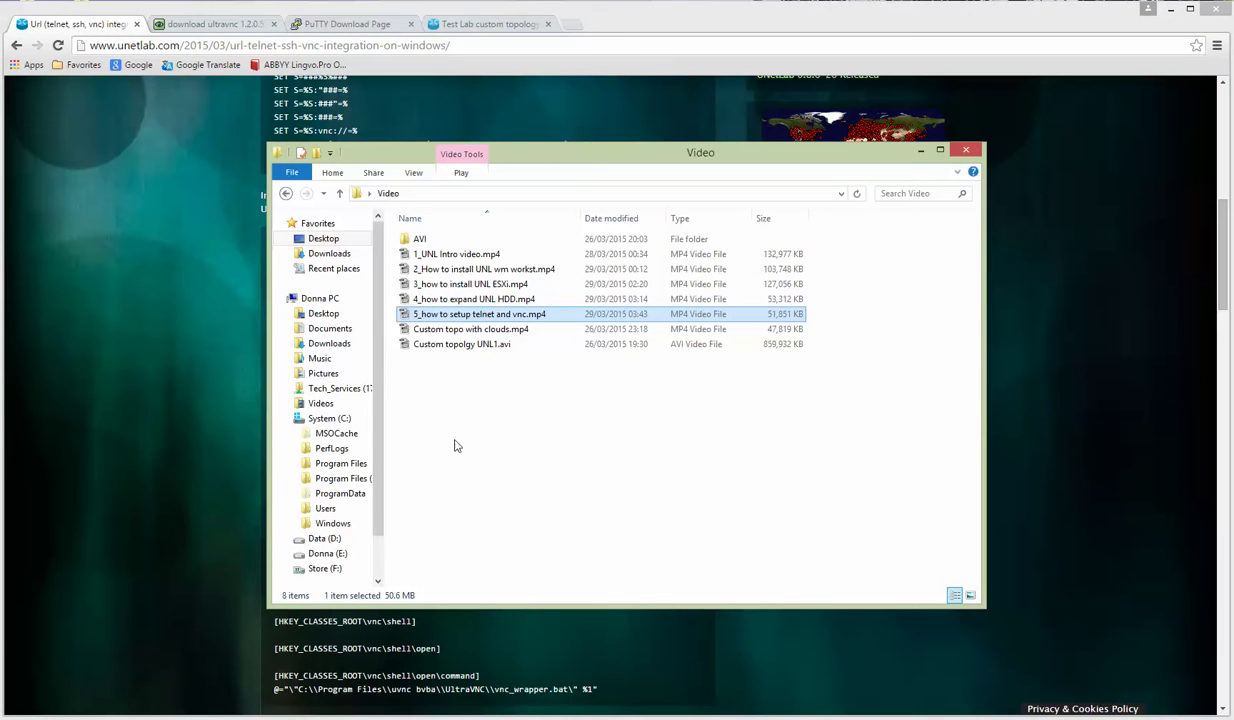
{"action": "left_click", "coordinate": [323, 238]}
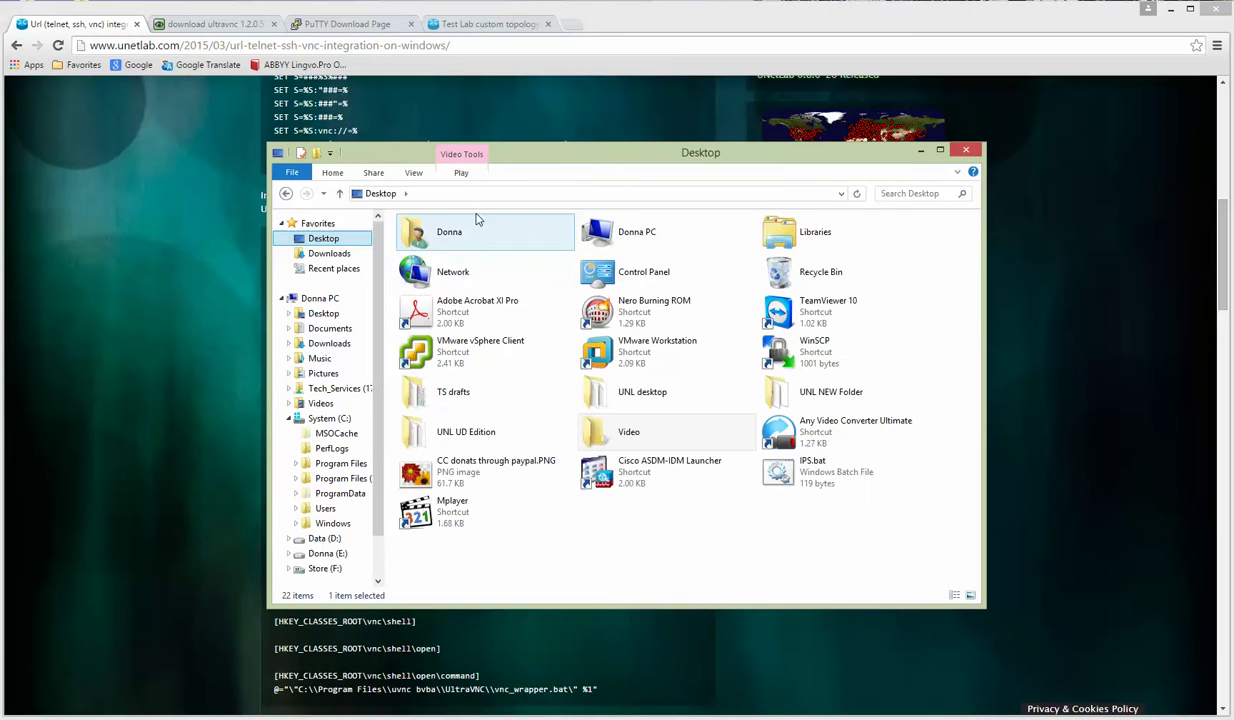
{"action": "double_click", "coordinate": [830, 393]}
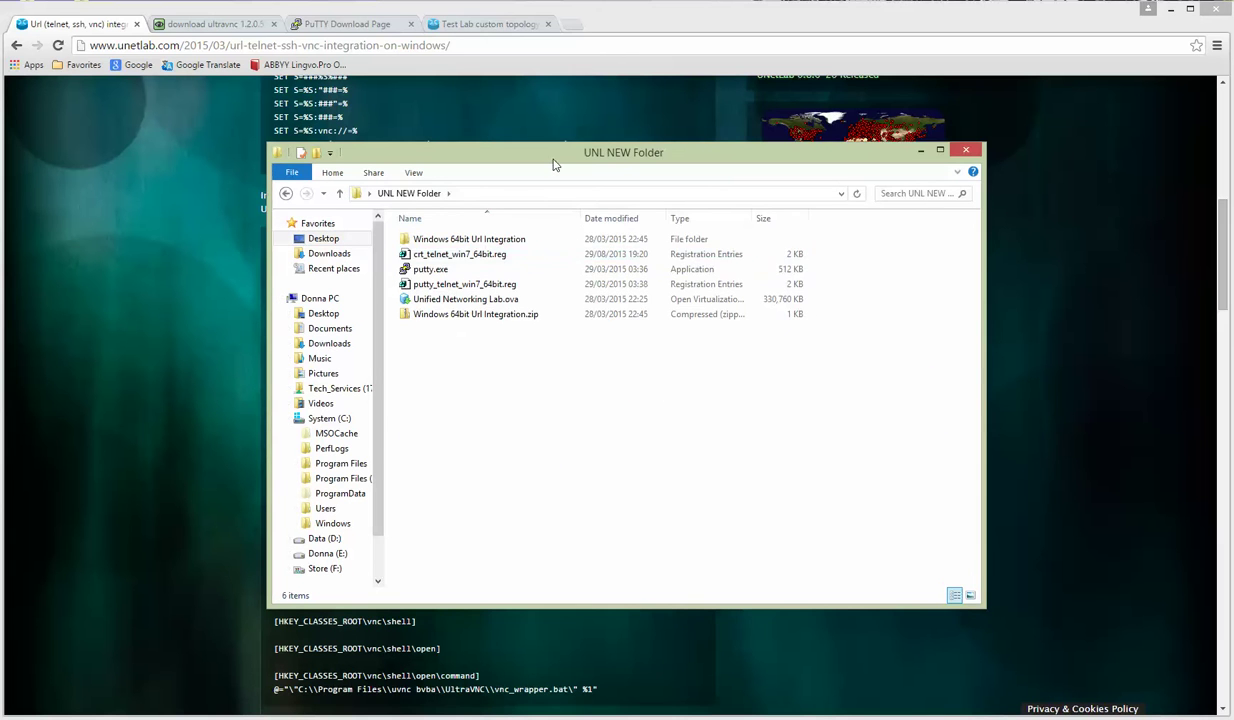
{"action": "left_click_drag", "start_coordinate": [551, 155], "coordinate": [611, 126]}
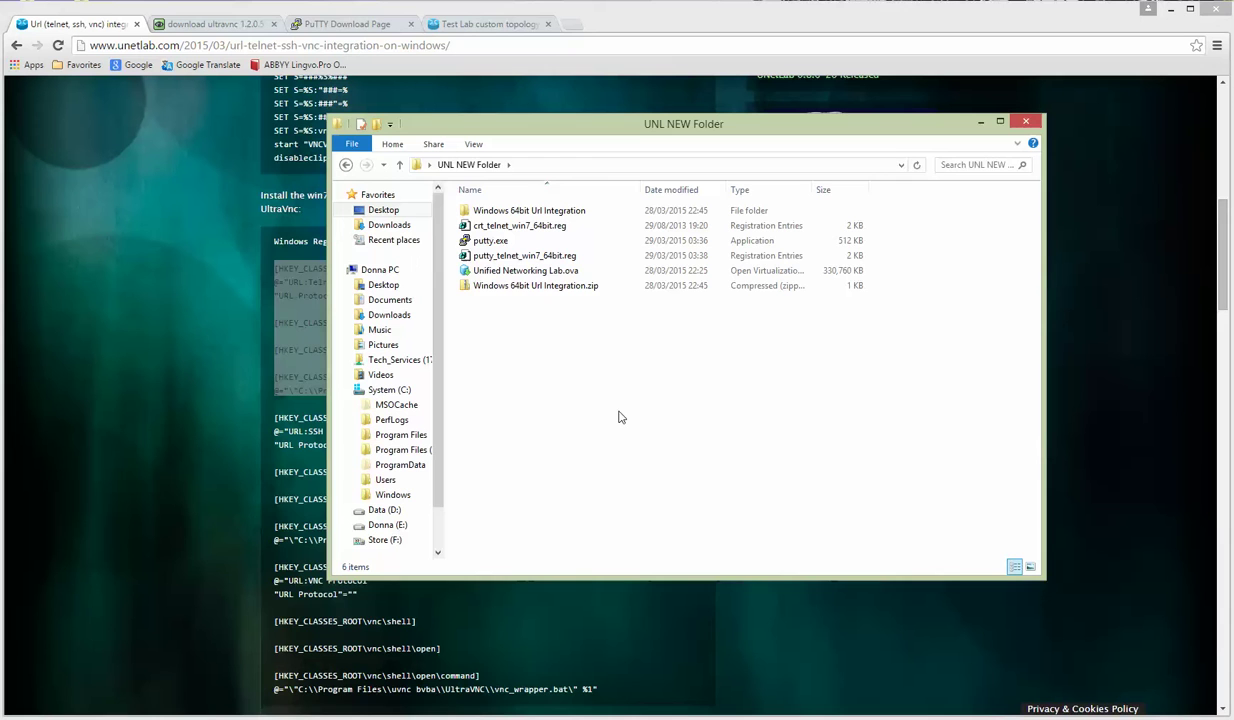
{"action": "left_click", "coordinate": [104, 261]}
{"action": "scroll", "coordinate": [104, 261], "scroll_direction": "up", "scroll_amount": 6}
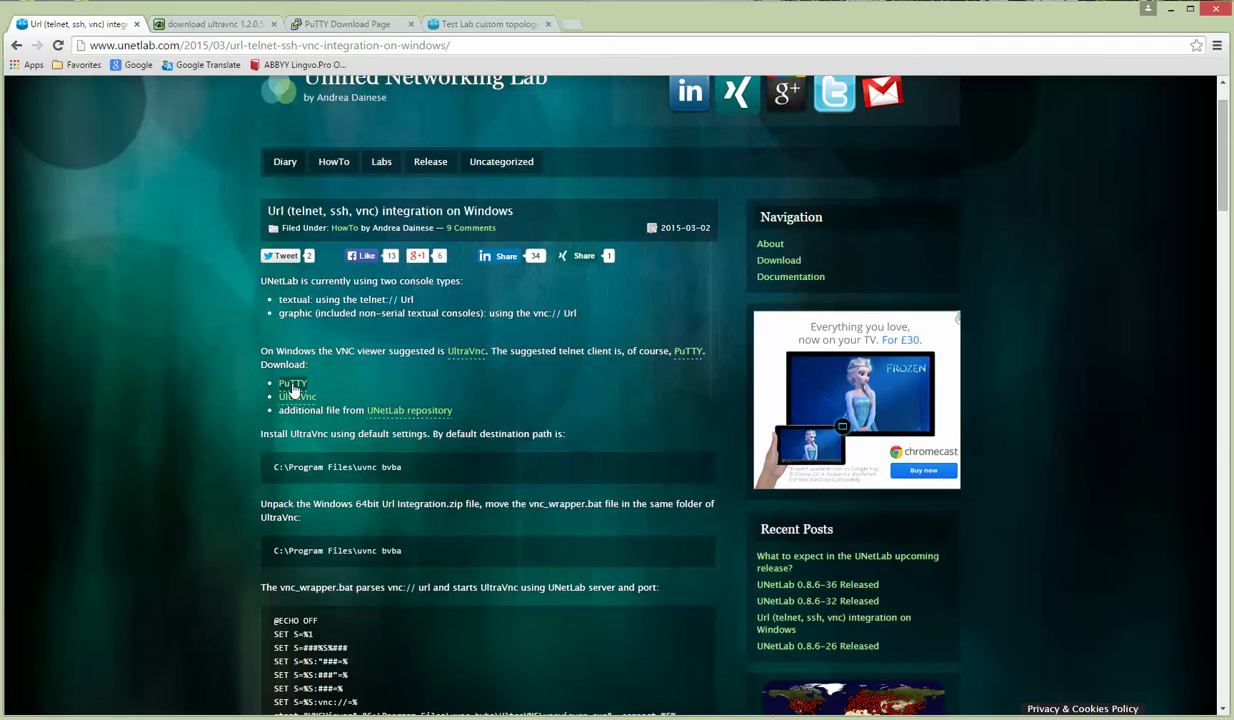
{"action": "left_click", "coordinate": [293, 385]}
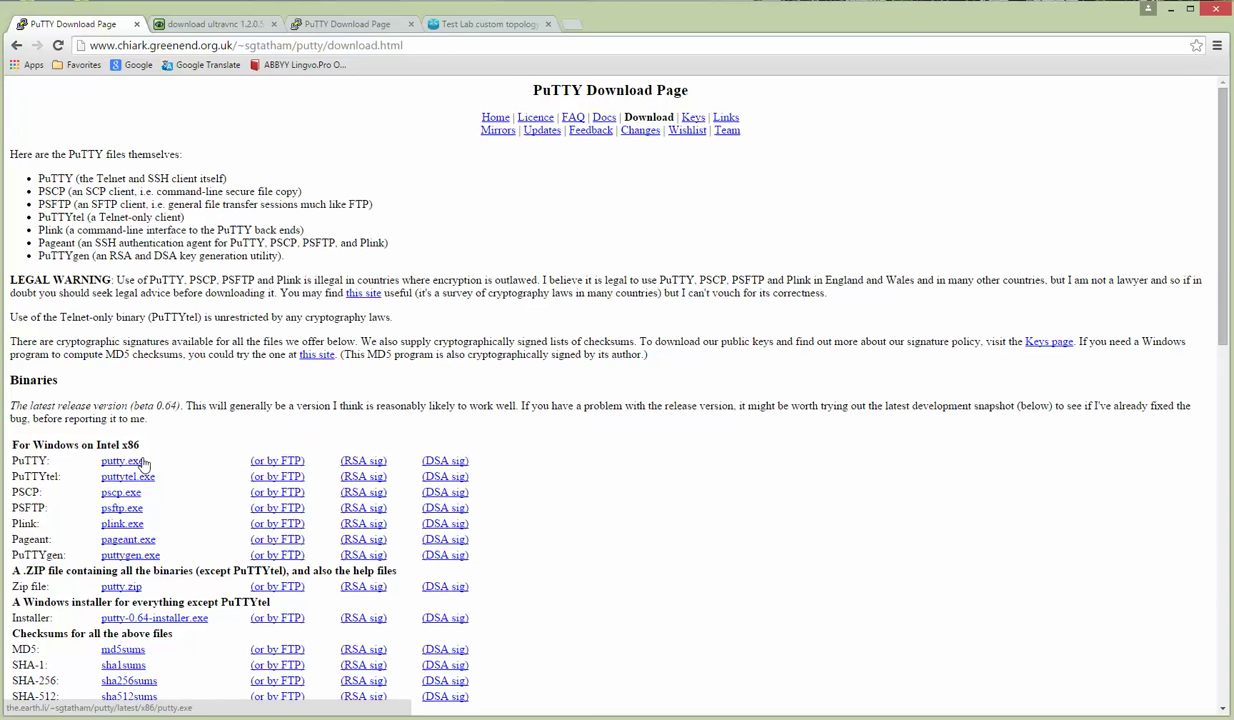
{"action": "left_click", "coordinate": [16, 45]}
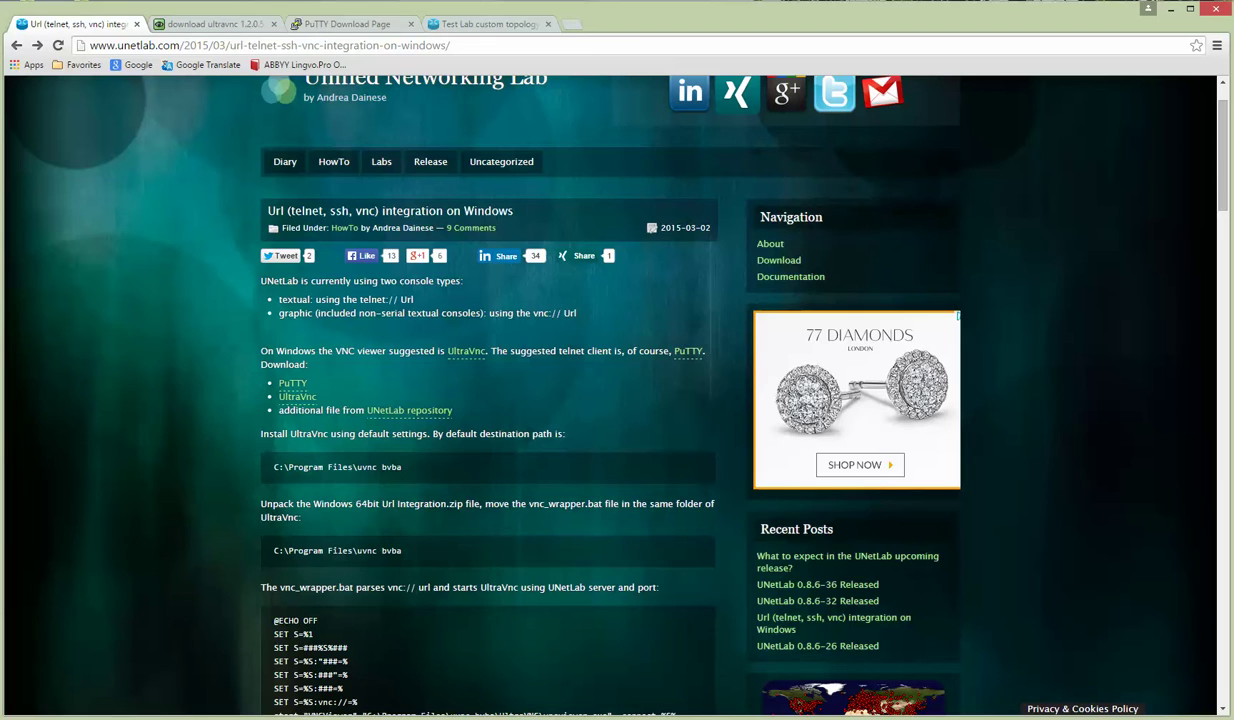
Bring the UNL NEW Folder window back over the browser and select putty.exe.
{"action": "key", "text": "alt+Tab"}
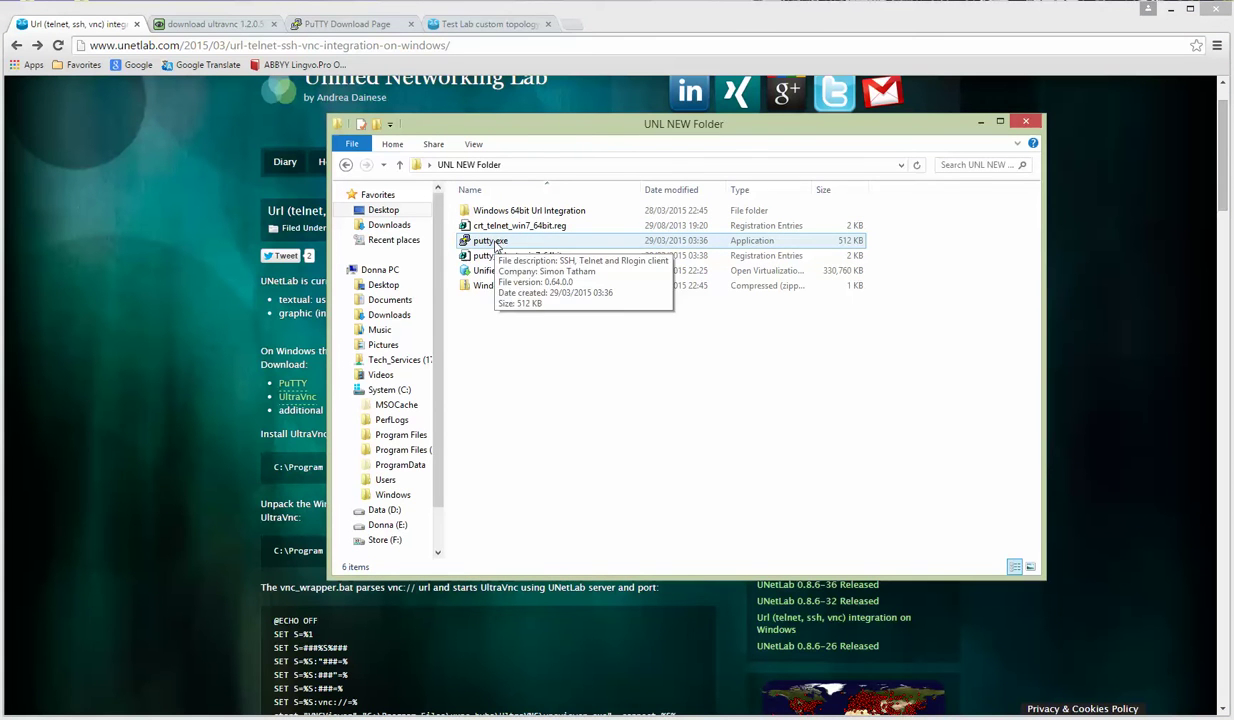
{"action": "left_click", "coordinate": [494, 244]}
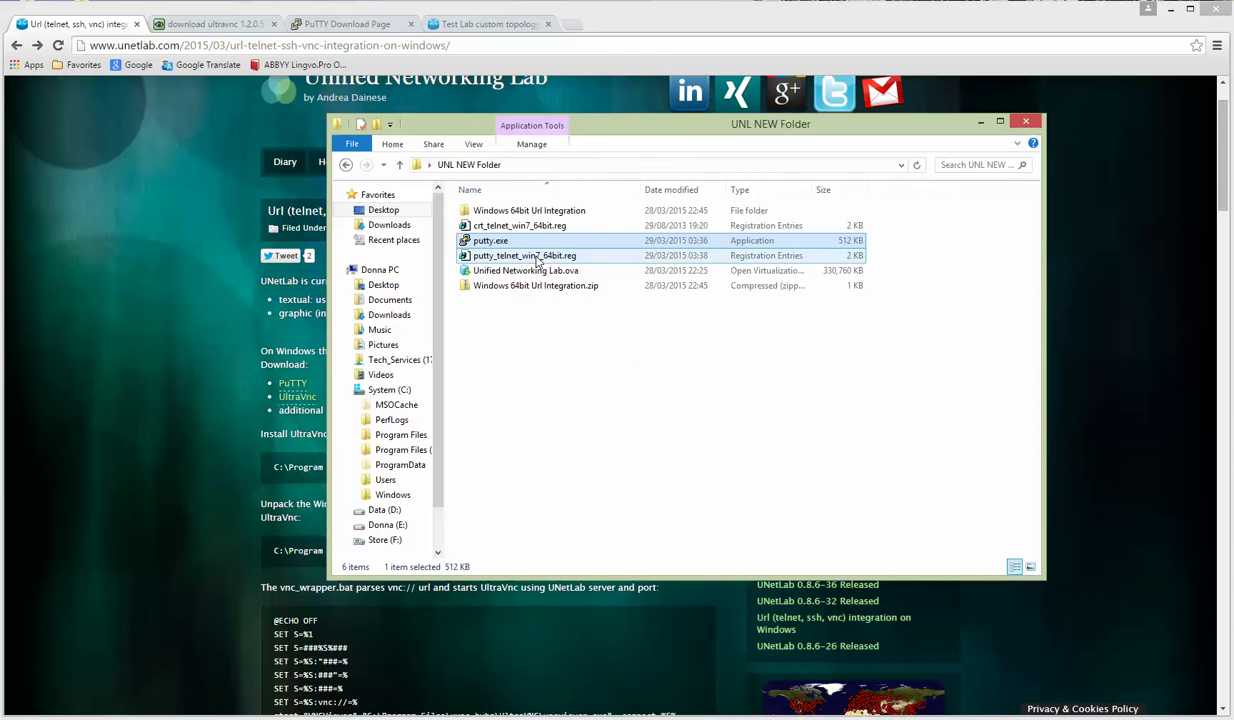
{"action": "left_click", "coordinate": [535, 257]}
{"action": "right_click", "coordinate": [537, 258]}
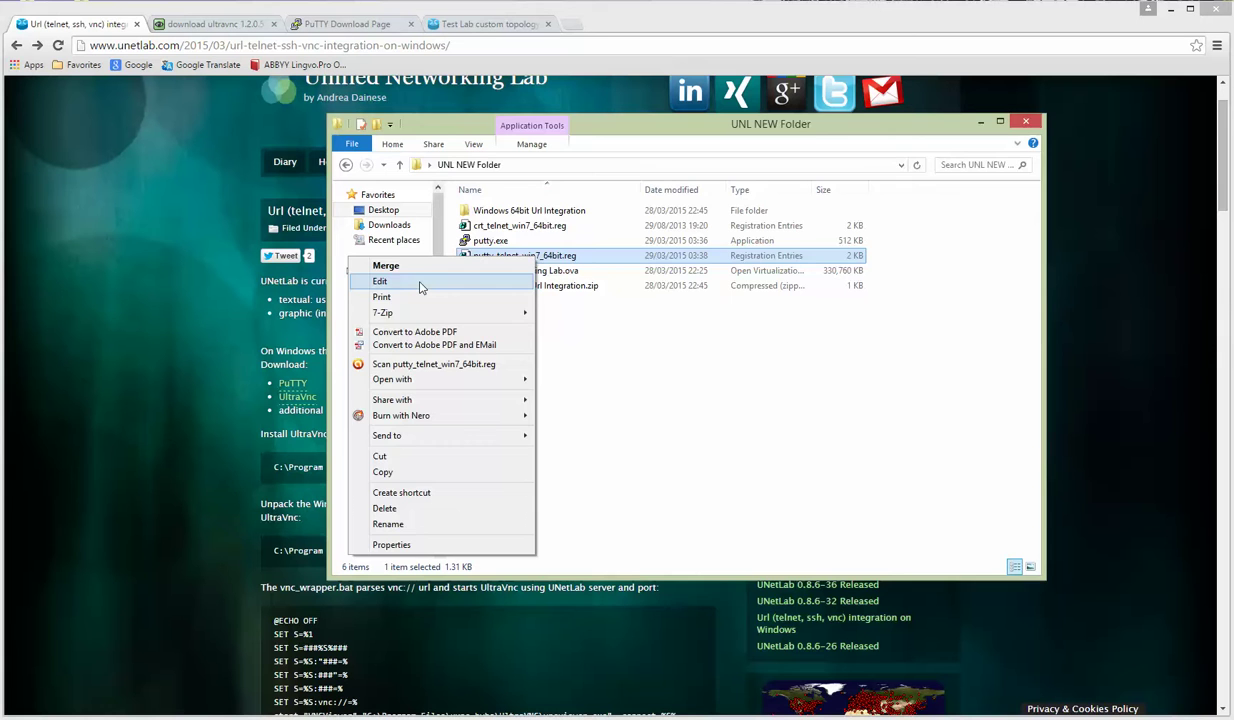
{"action": "left_click", "coordinate": [419, 284]}
{"action": "left_click_drag", "start_coordinate": [838, 140], "coordinate": [529, 140]}
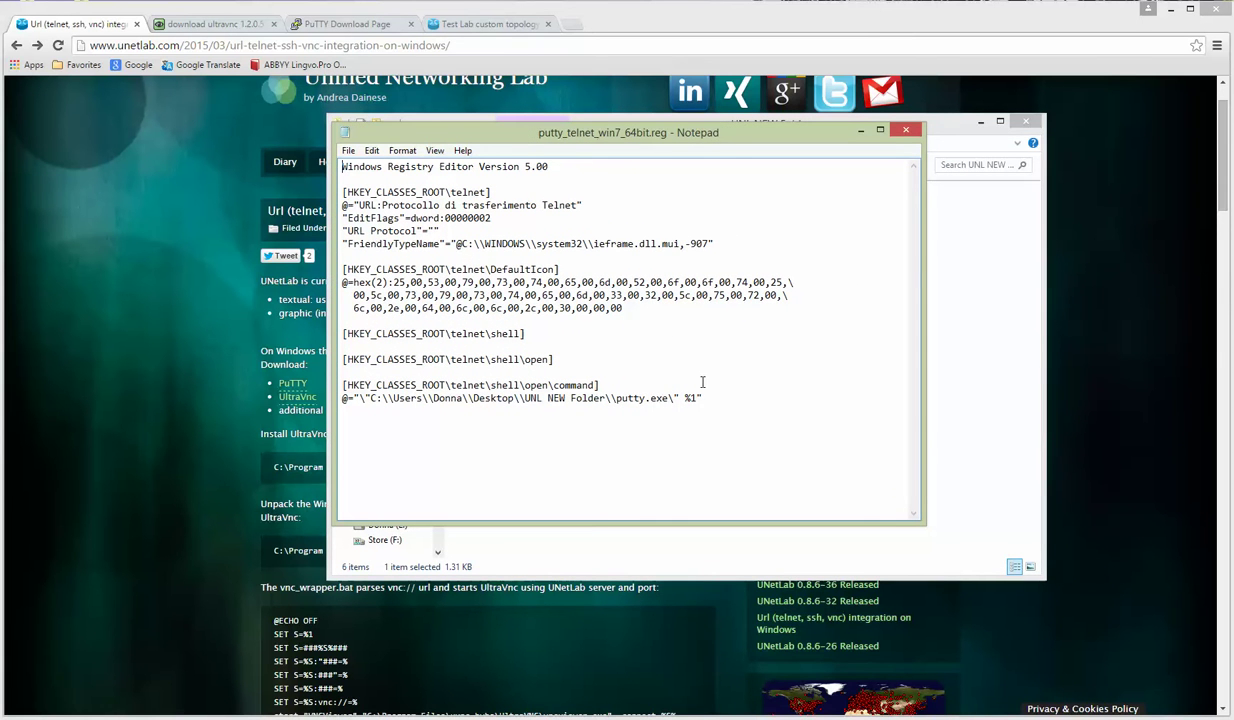
{"action": "left_click_drag", "start_coordinate": [634, 308], "coordinate": [330, 160]}
{"action": "left_click", "coordinate": [582, 330]}
{"action": "left_click", "coordinate": [709, 398]}
{"action": "left_click_drag", "start_coordinate": [342, 400], "coordinate": [709, 398]}
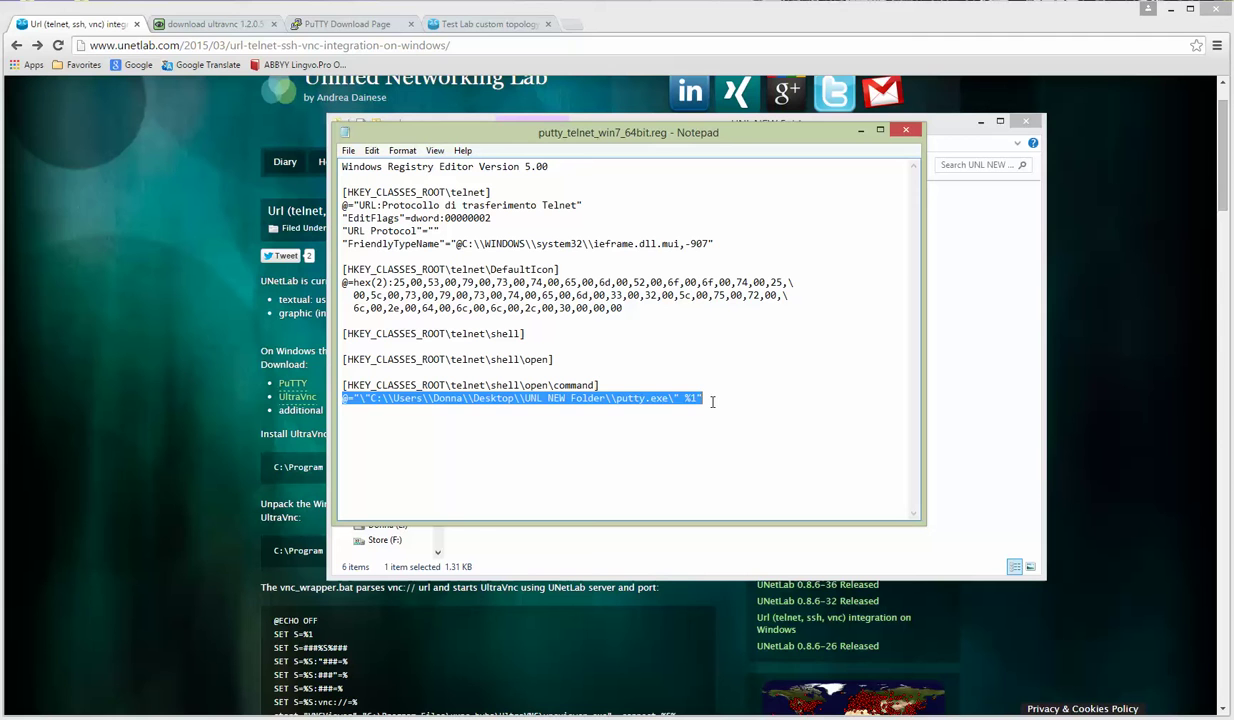
{"action": "left_click", "coordinate": [708, 398]}
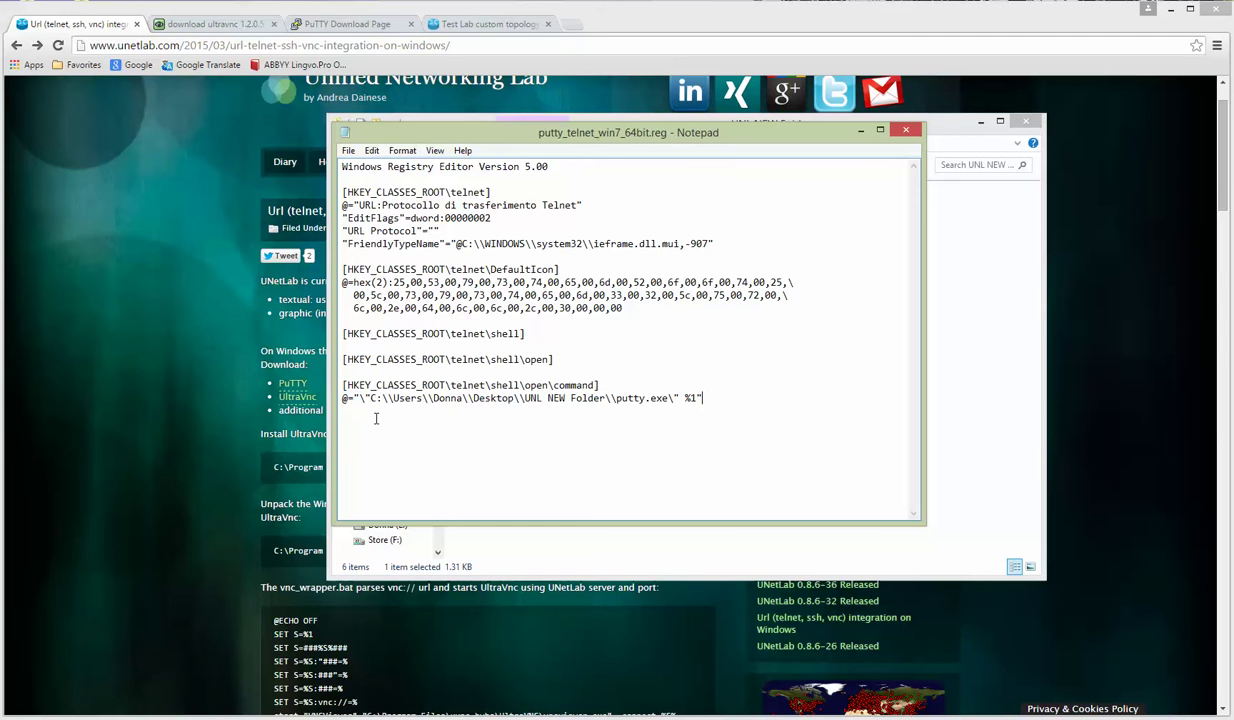
{"action": "left_click_drag", "start_coordinate": [342, 398], "coordinate": [717, 397]}
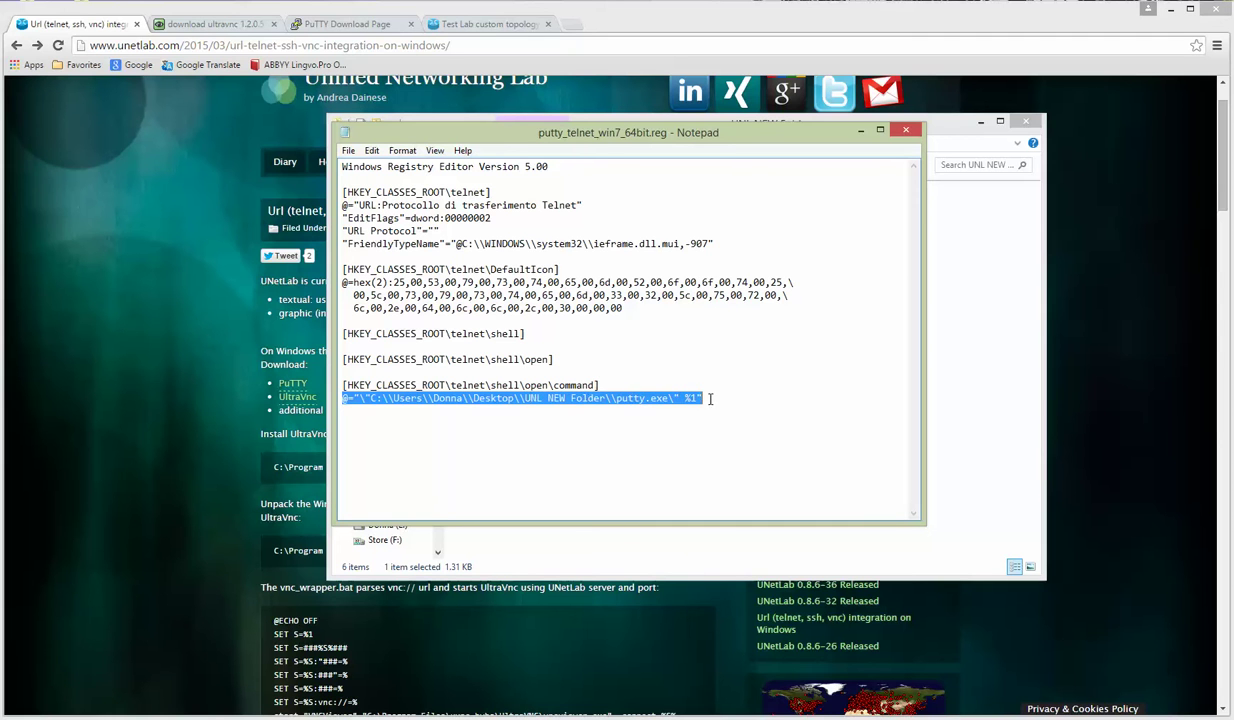
{"action": "left_click", "coordinate": [685, 398]}
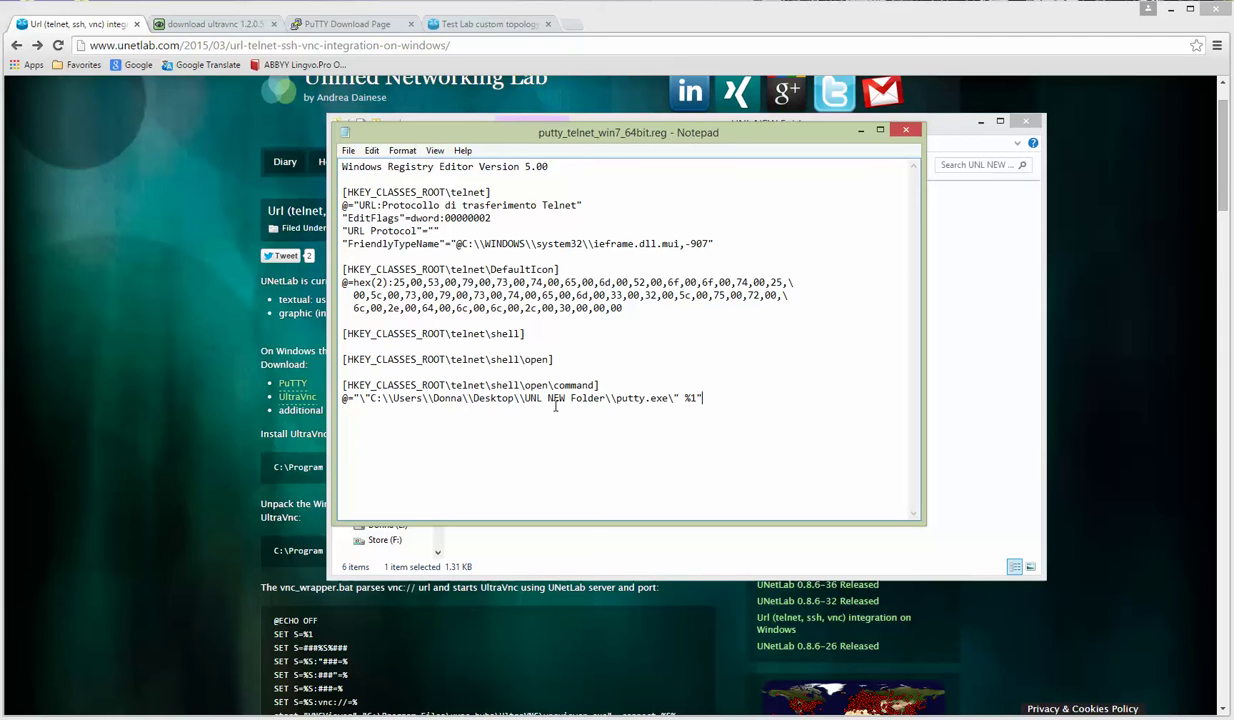
{"action": "left_click", "coordinate": [906, 132]}
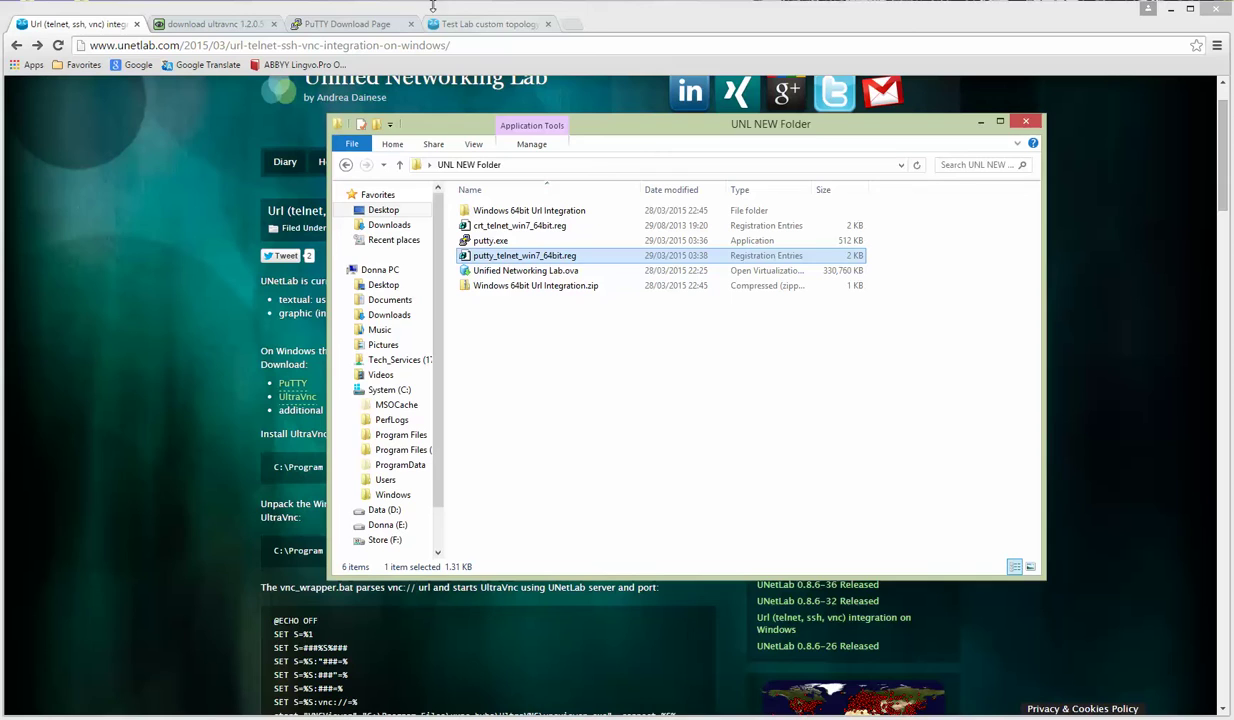
In the Test Lab custom topology, open SW2's telnet console, then close the session windows.
{"action": "left_click", "coordinate": [491, 24]}
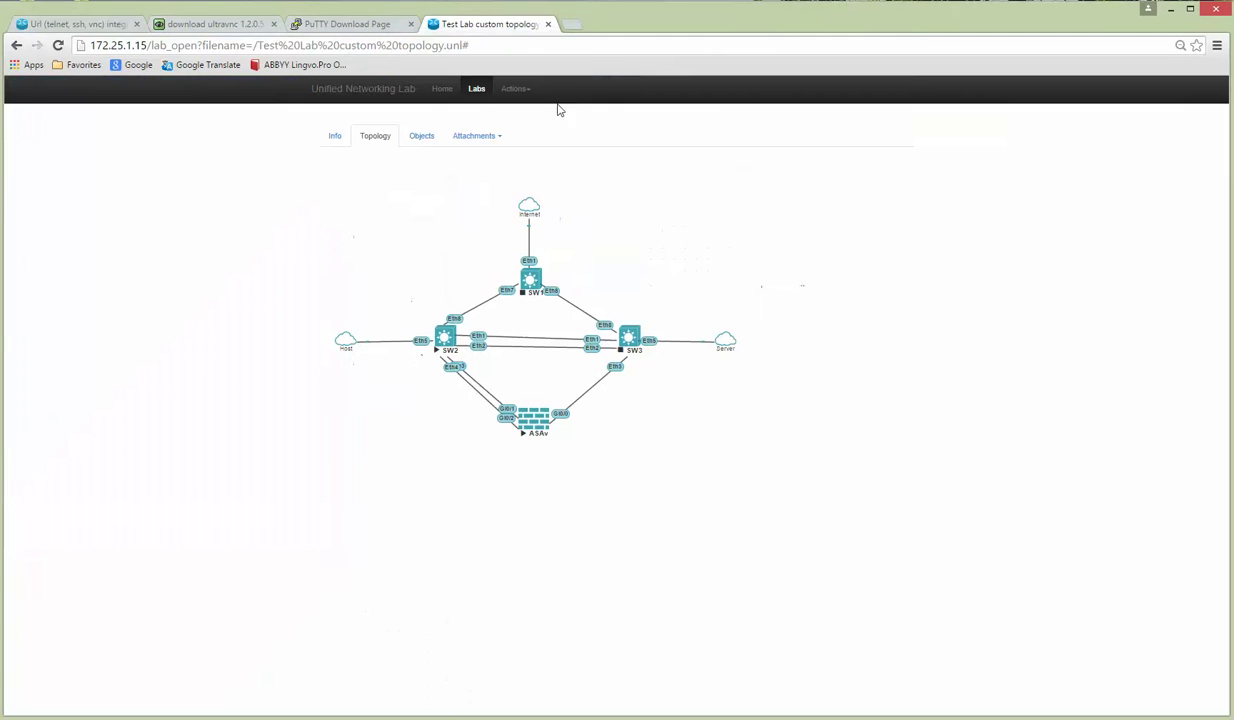
{"action": "left_click", "coordinate": [444, 338]}
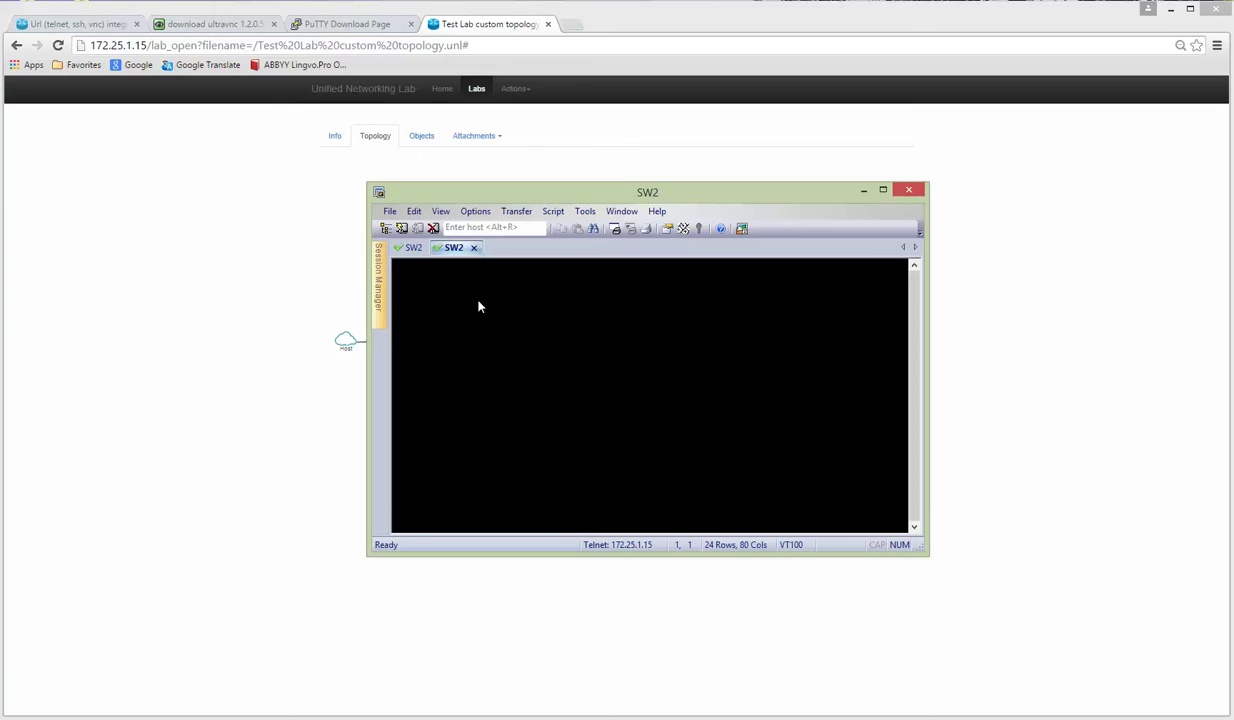
{"action": "left_click", "coordinate": [475, 248]}
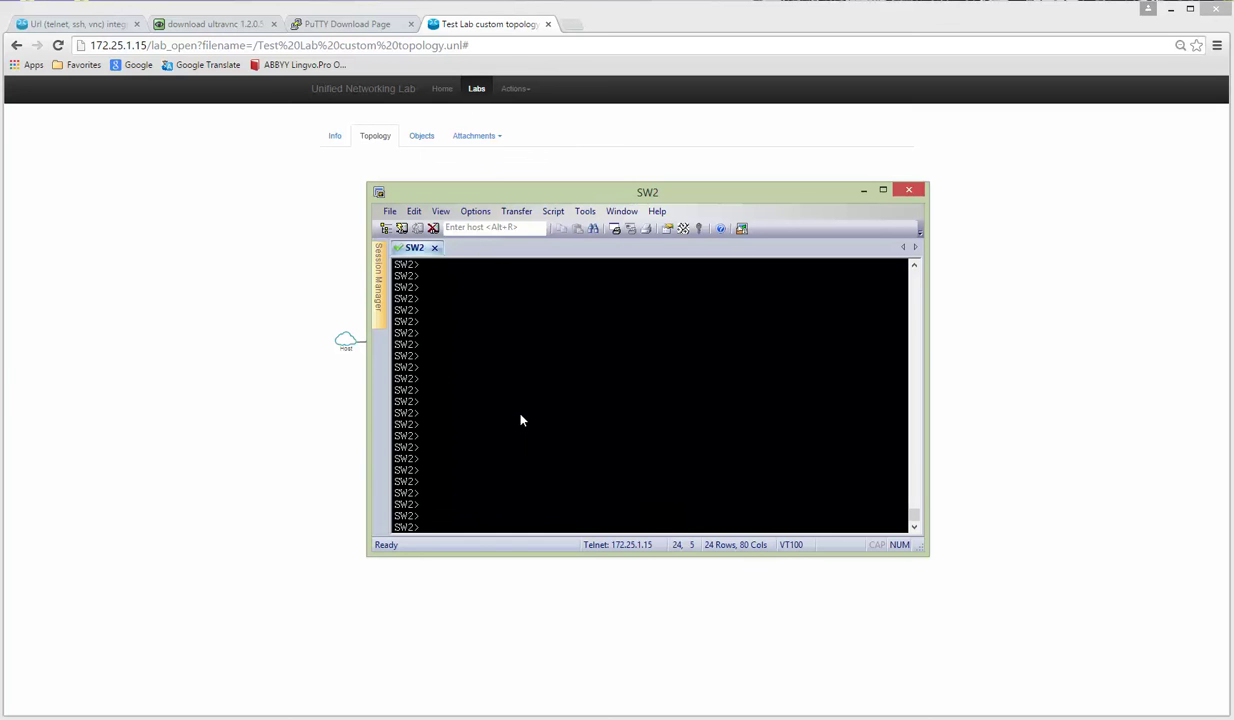
{"action": "left_click", "coordinate": [908, 190]}
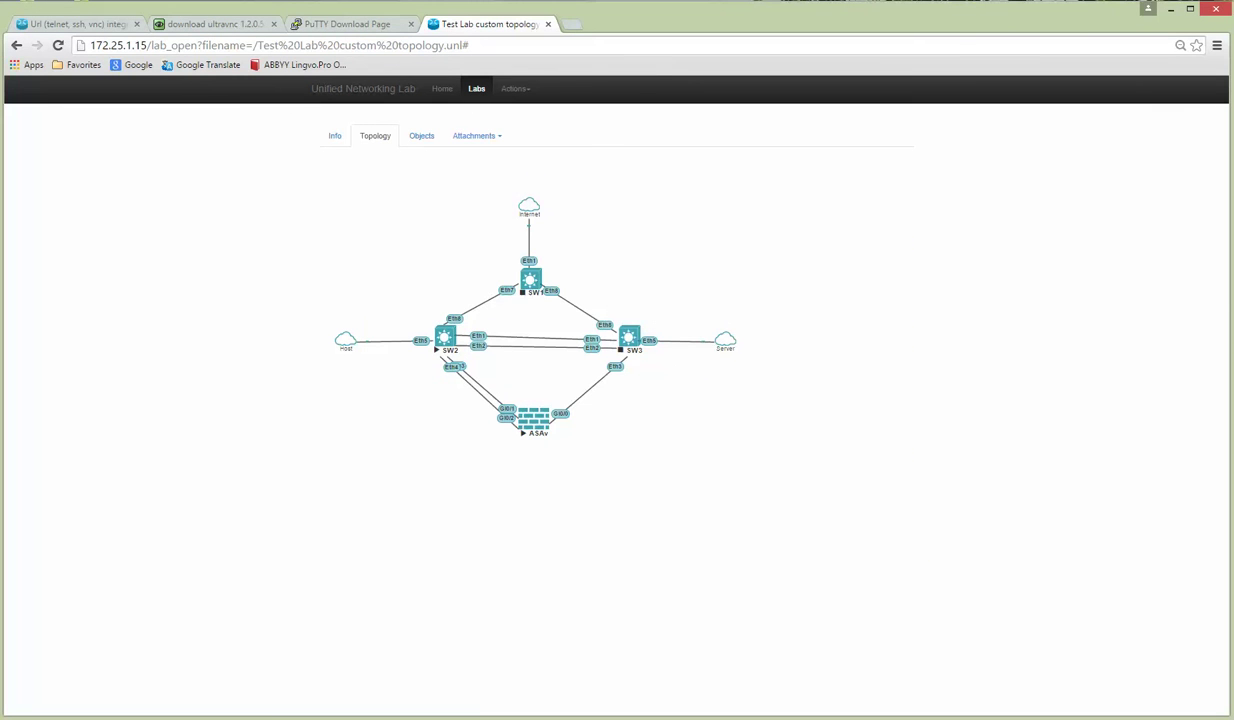
Try merging putty_telnet_win7_64bit.reg, then open it for editing and close it.
{"action": "key", "text": "alt+Tab"}
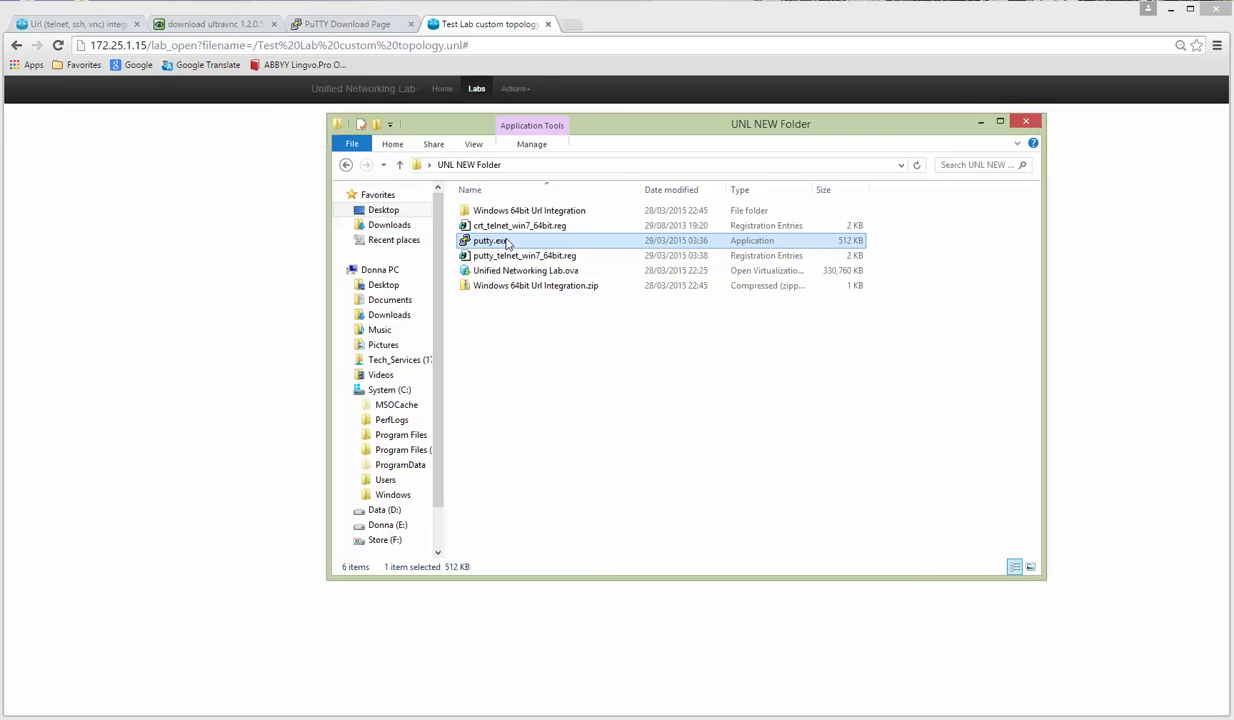
{"action": "left_click", "coordinate": [535, 257]}
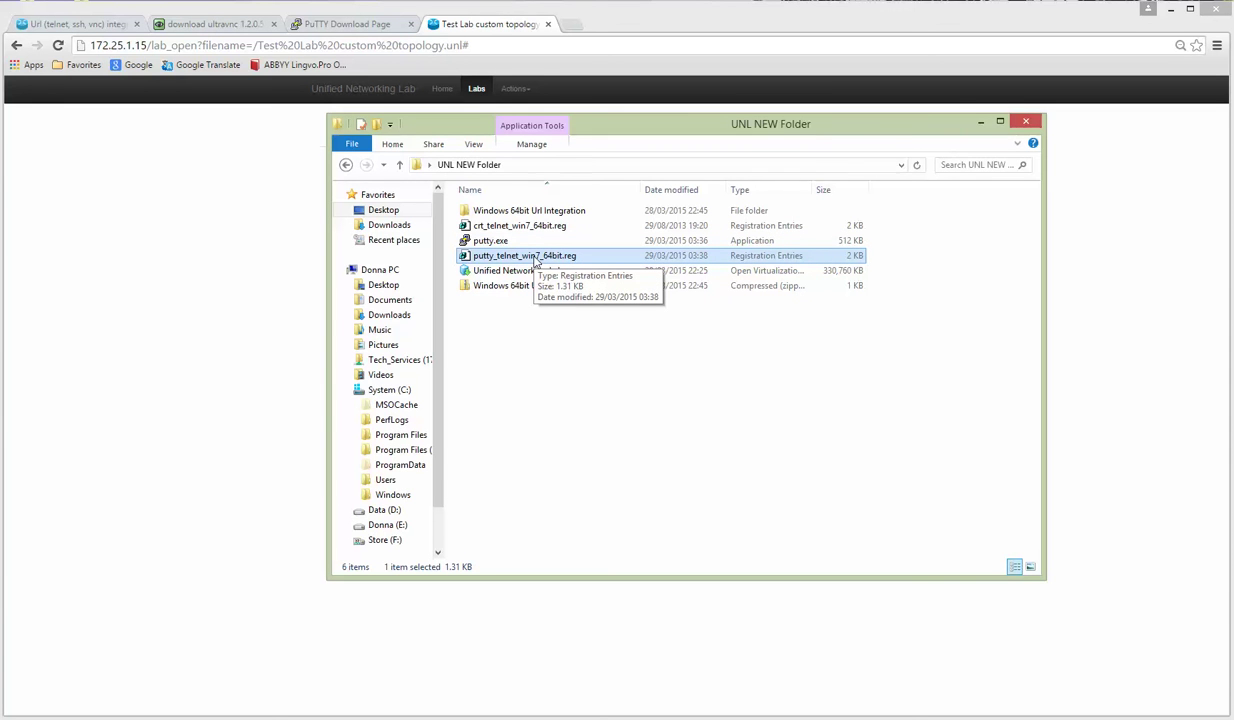
{"action": "double_click", "coordinate": [535, 257]}
{"action": "left_click", "coordinate": [763, 386]}
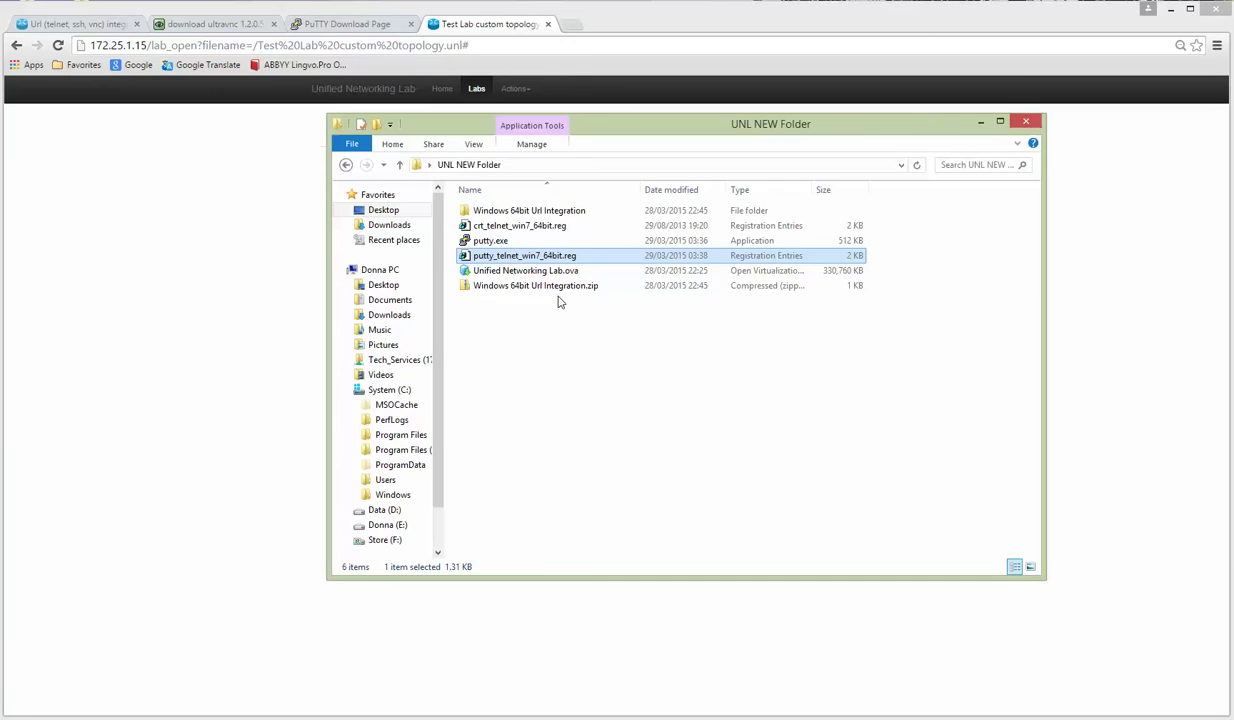
{"action": "right_click", "coordinate": [528, 248]}
{"action": "left_click", "coordinate": [412, 277]}
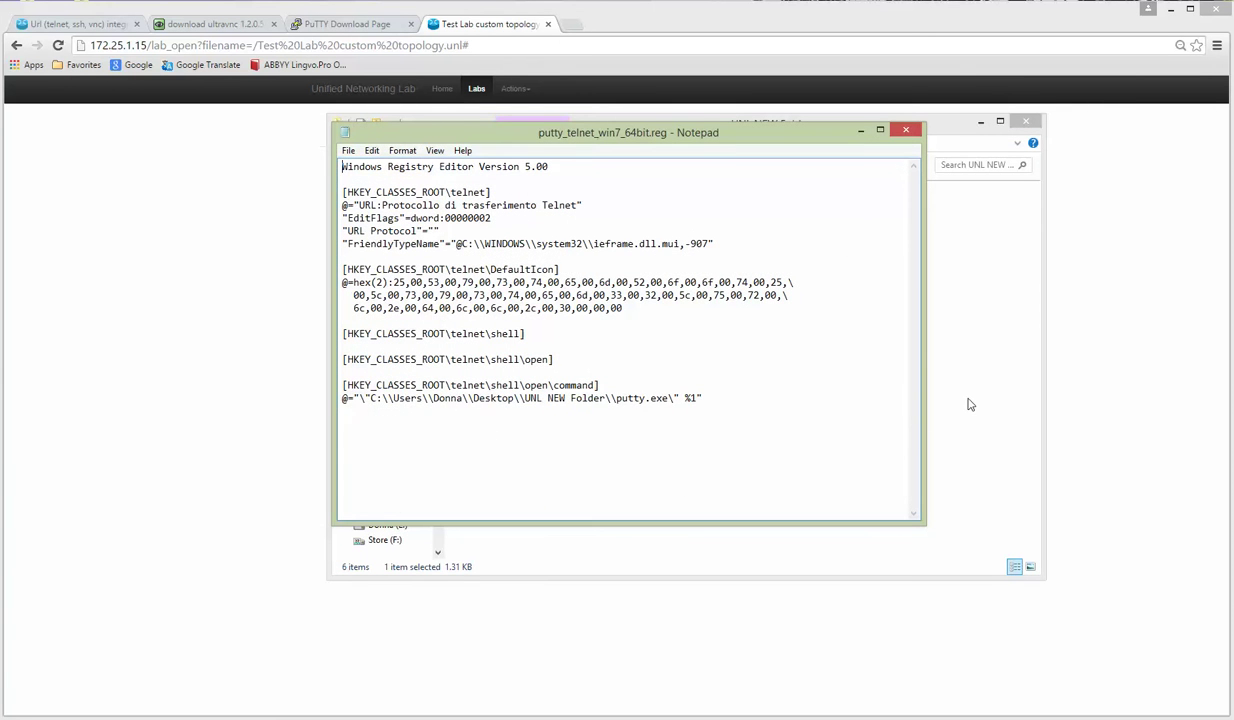
{"action": "key", "text": "alt+F4"}
Paste UNL NEW Folder's path on a new line below the registry file's telnet command.
{"action": "left_click", "coordinate": [483, 241]}
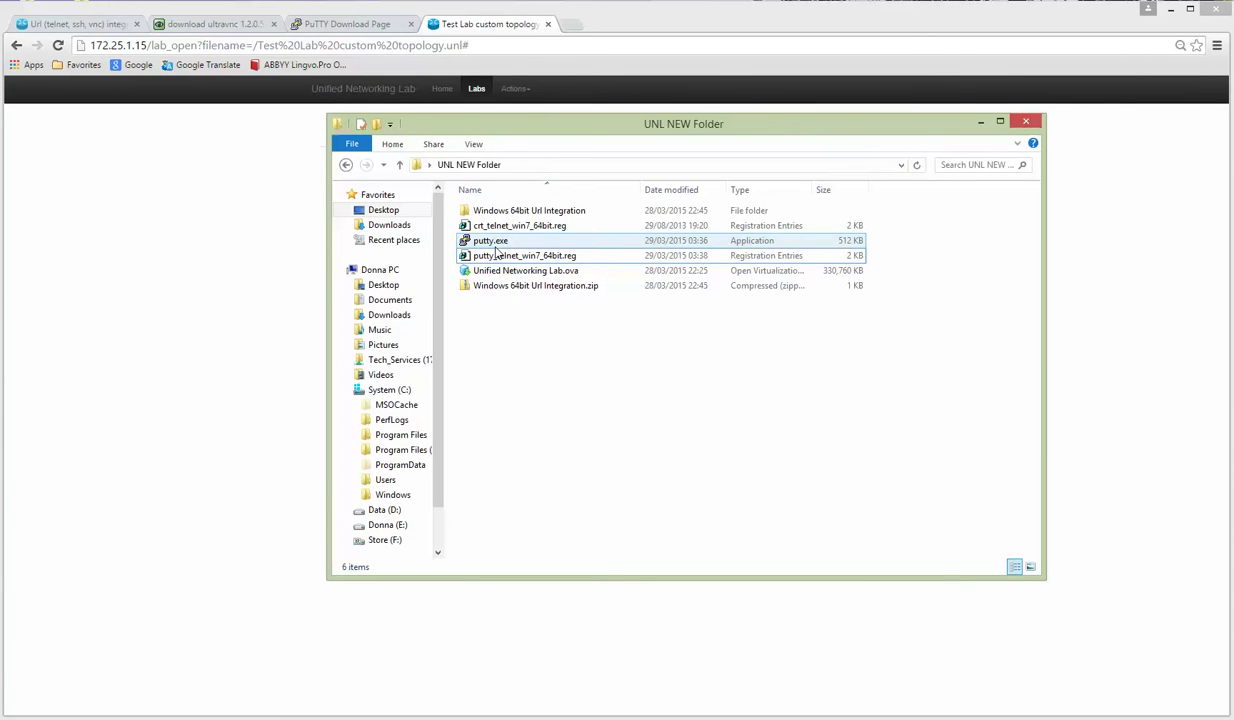
{"action": "left_click", "coordinate": [555, 165]}
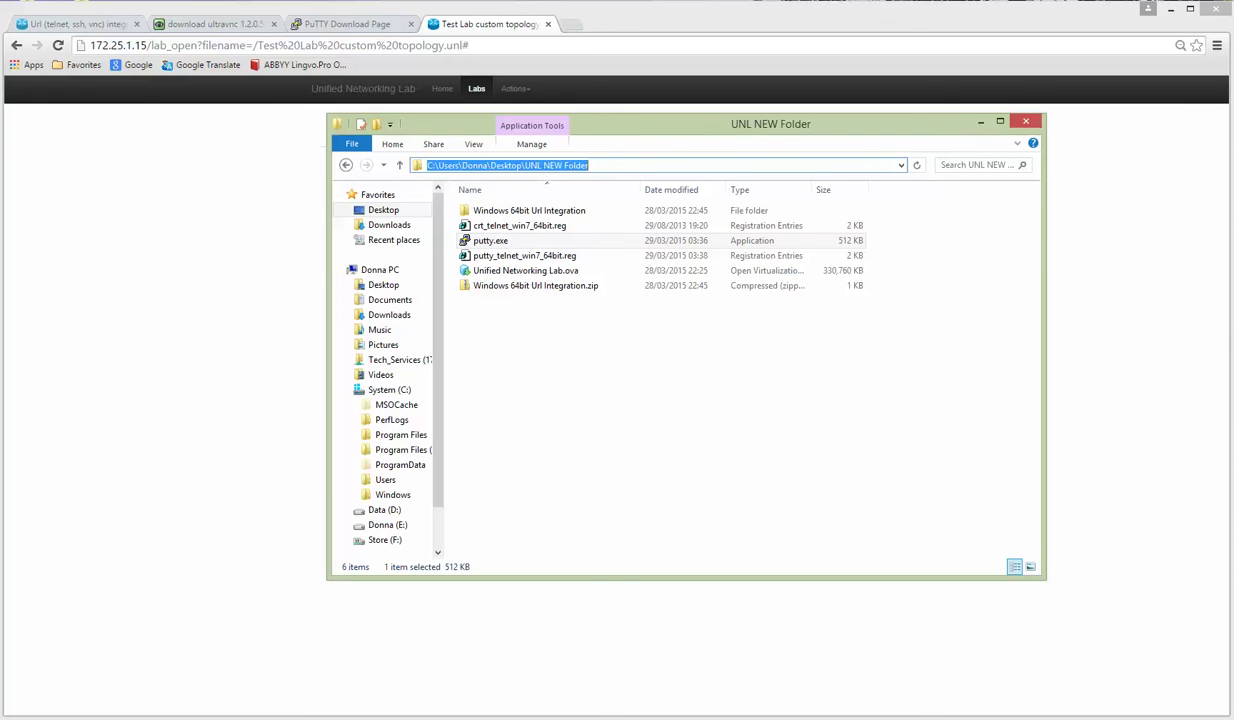
{"action": "mouse_move", "coordinate": [413, 697]}
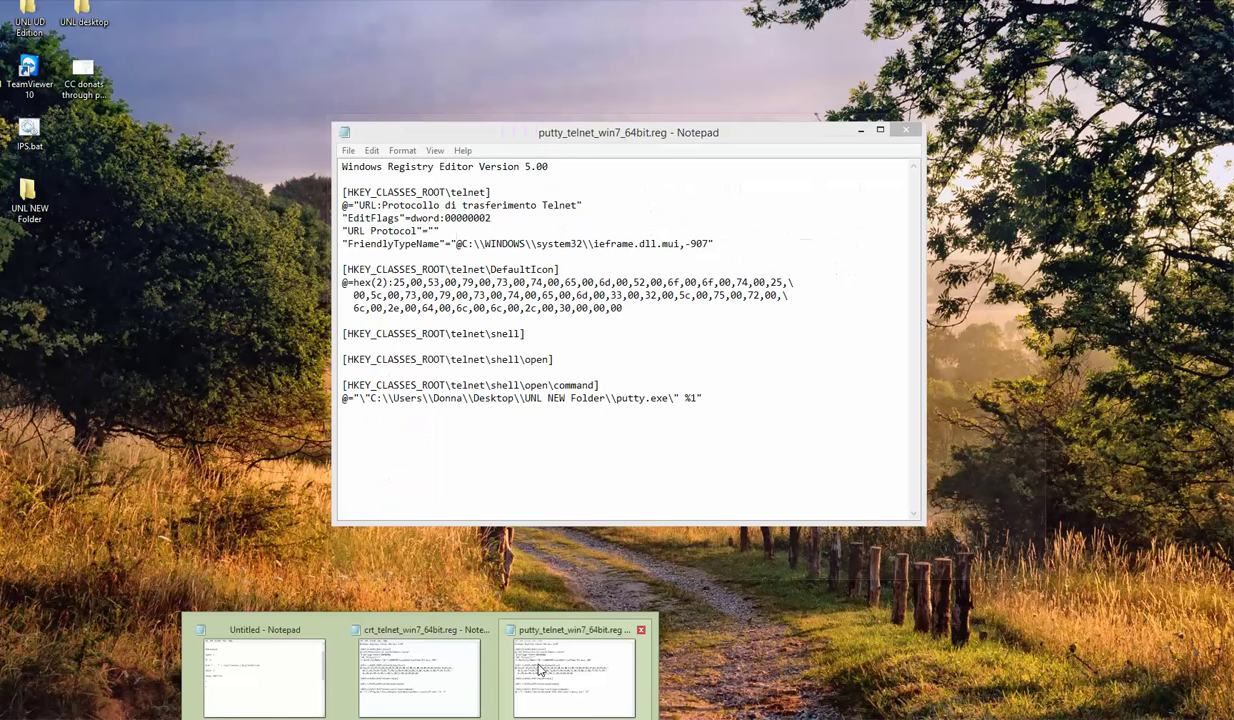
{"action": "left_click", "coordinate": [539, 670]}
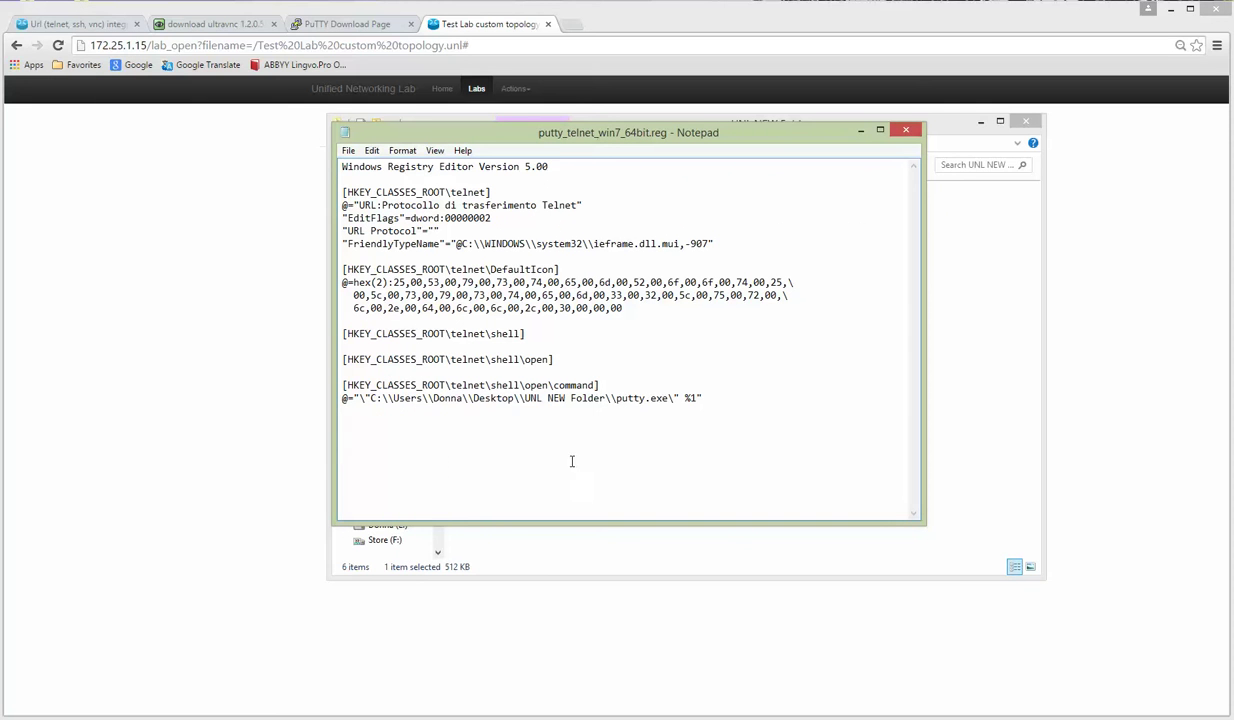
{"action": "left_click", "coordinate": [724, 398]}
{"action": "type", "text": "C:\\Users\\Donna\\Desktop\\UNL NEW Folder"}
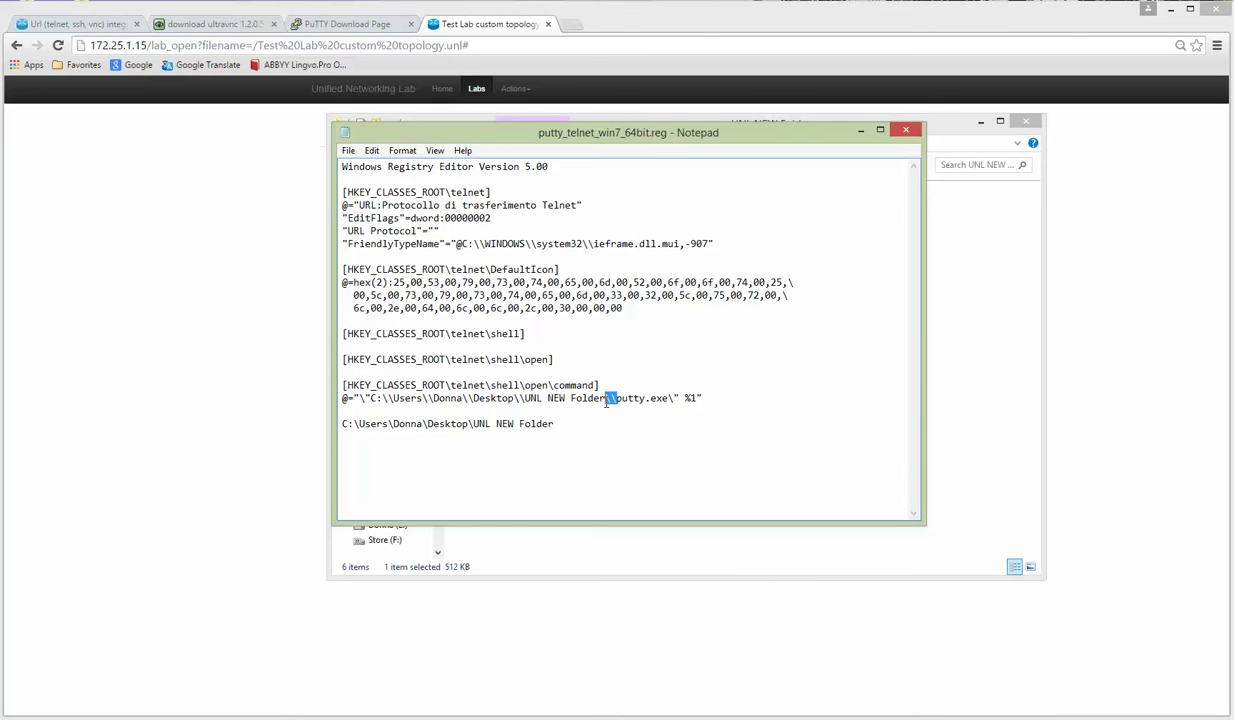
Compare the pasted path with the command's UNL NEW Folder path, then delete the pasted line.
{"action": "left_click", "coordinate": [524, 399]}
{"action": "left_click_drag", "start_coordinate": [524, 399], "coordinate": [463, 399]}
{"action": "left_click_drag", "start_coordinate": [344, 425], "coordinate": [508, 399]}
{"action": "left_click", "coordinate": [550, 410]}
{"action": "left_click_drag", "start_coordinate": [580, 425], "coordinate": [319, 423]}
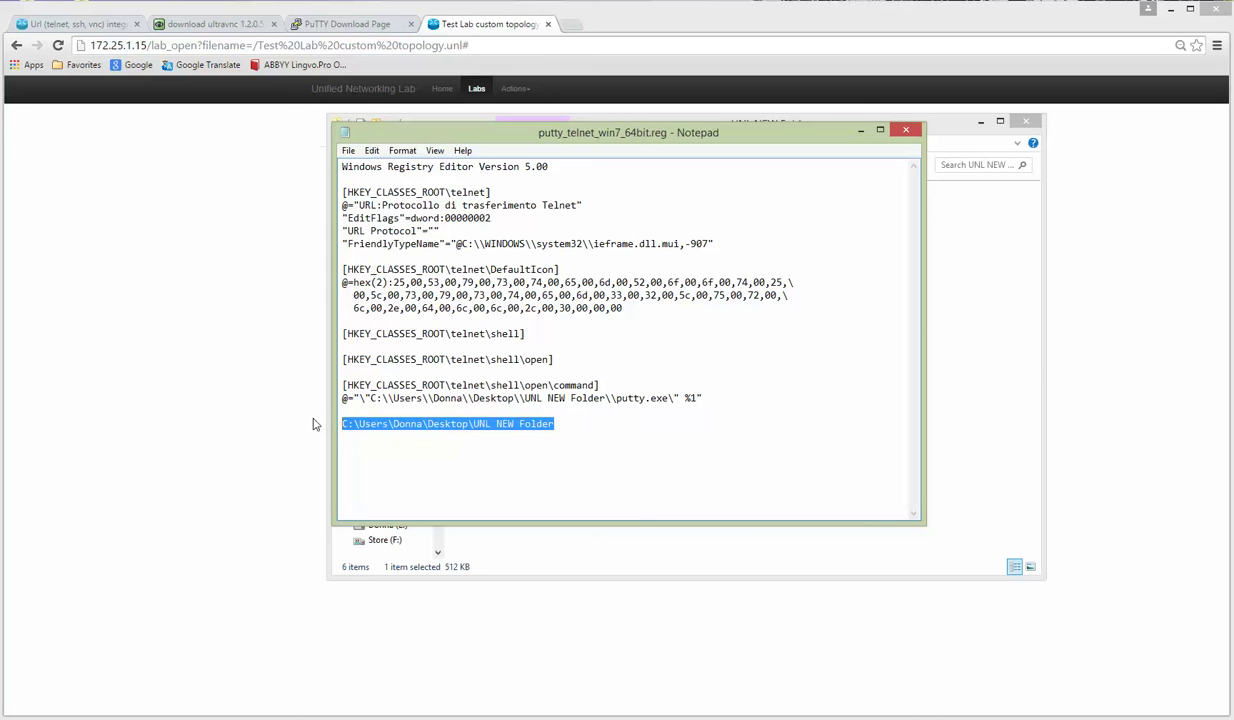
{"action": "key", "text": "Delete"}
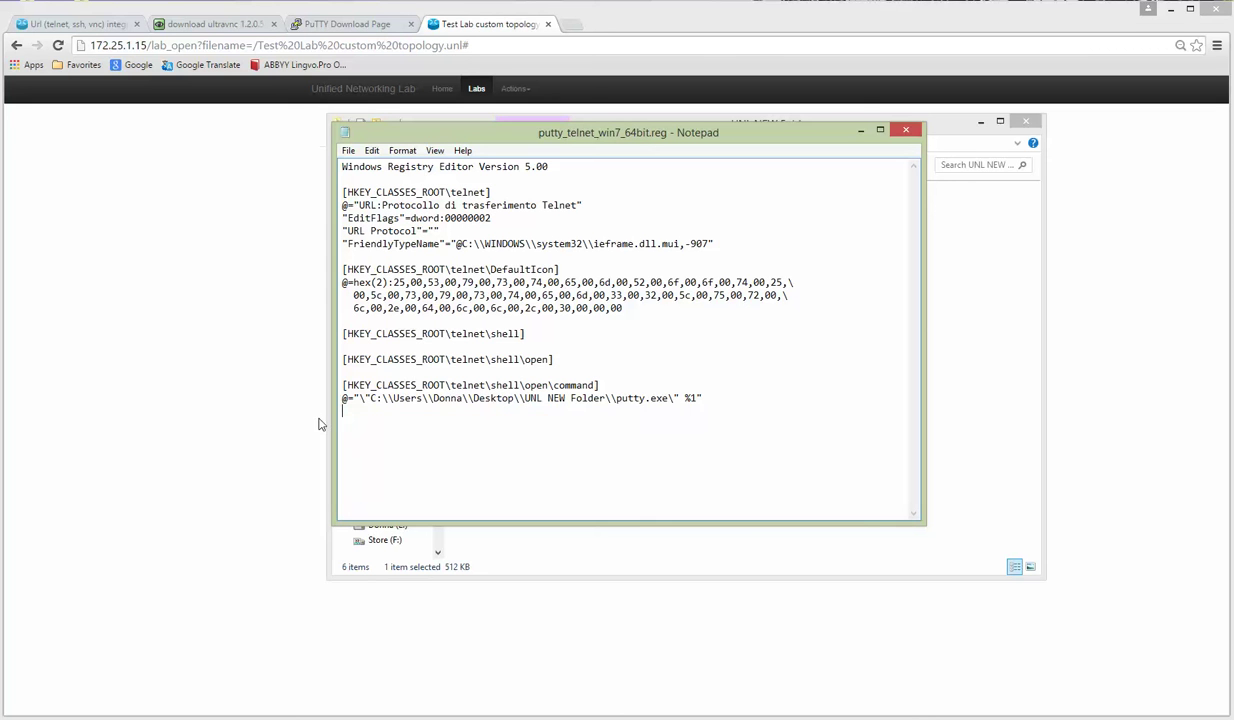
Save putty_telnet_win7_64bit.reg, merge it into the registry, and return to the Test Lab topology.
{"action": "left_click", "coordinate": [905, 130]}
{"action": "left_click", "coordinate": [603, 381]}
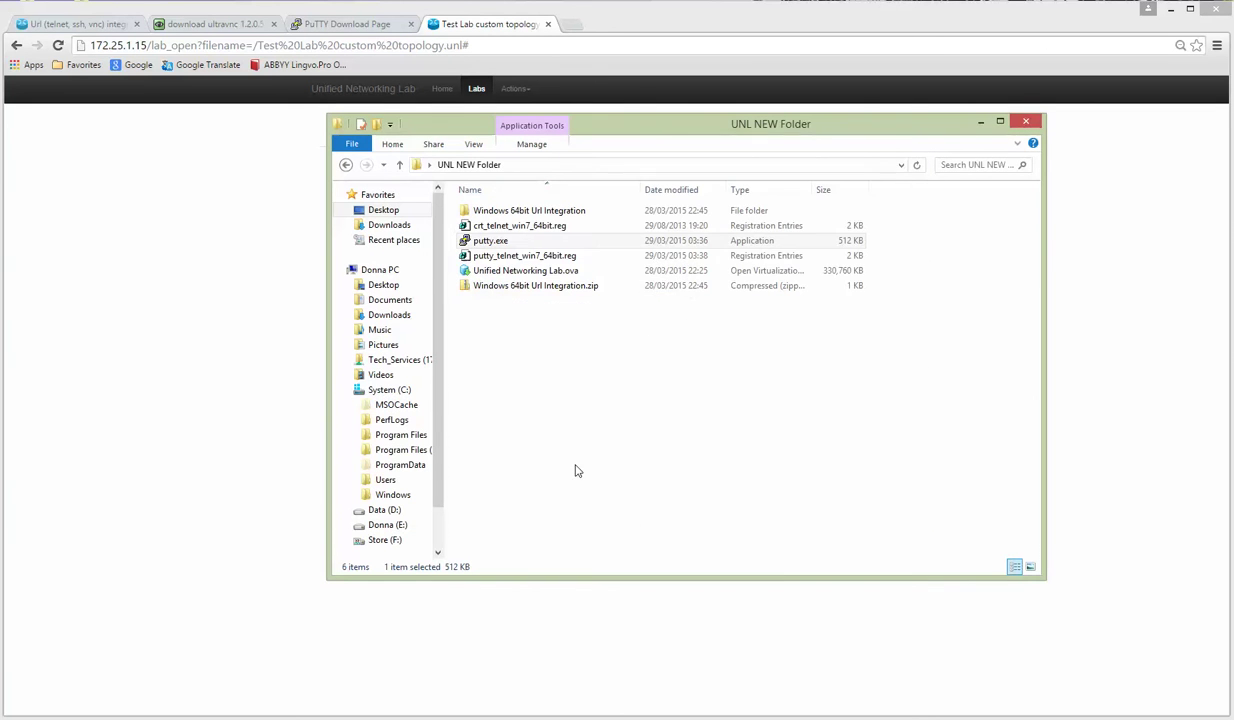
{"action": "left_click", "coordinate": [520, 259]}
{"action": "double_click", "coordinate": [520, 259]}
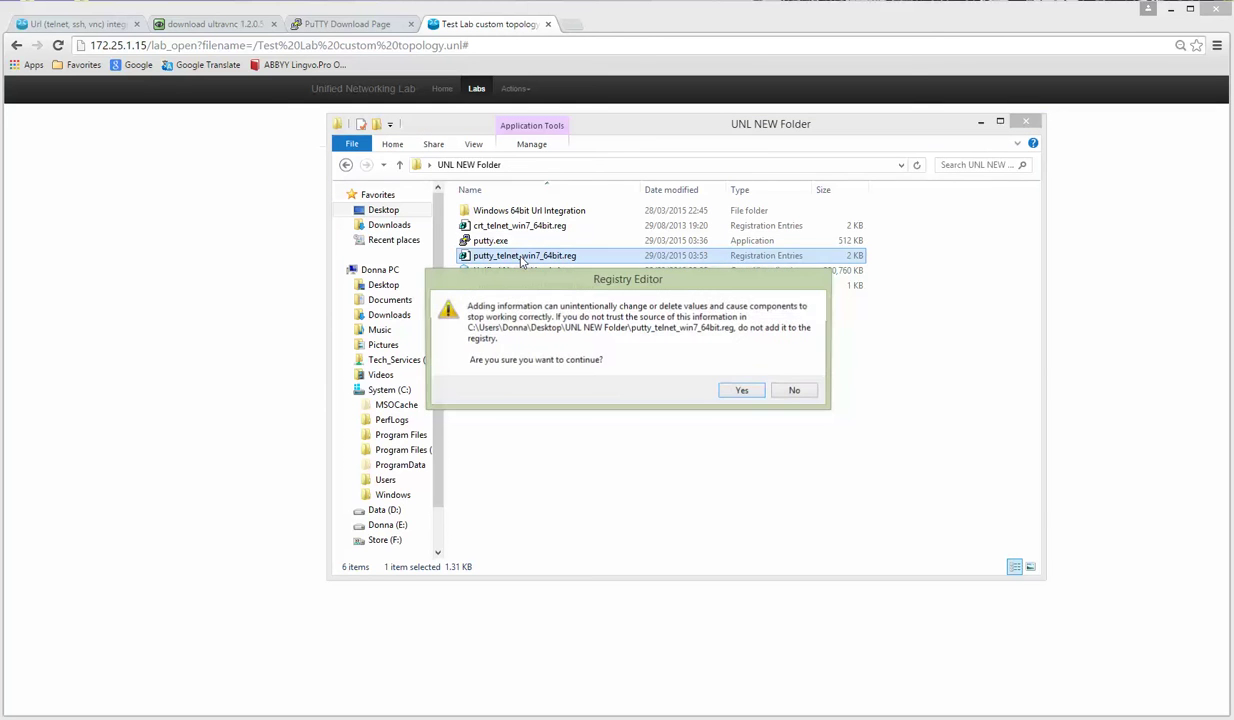
{"action": "left_click", "coordinate": [733, 380]}
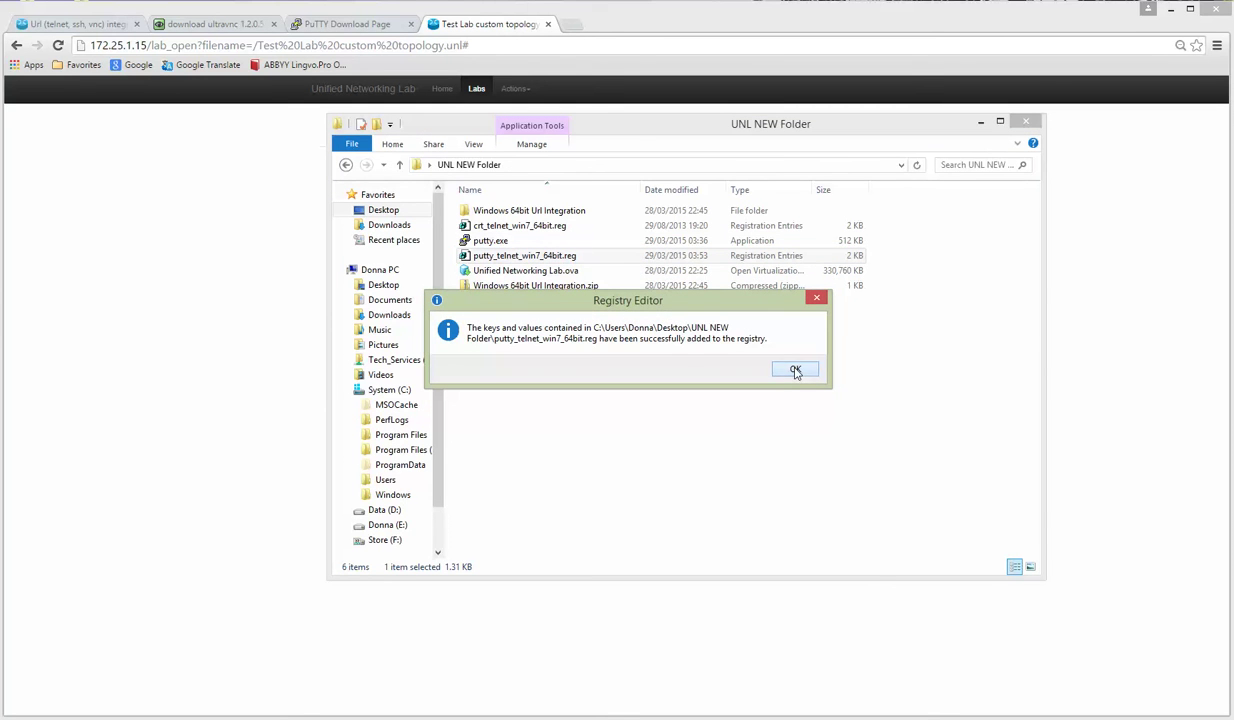
{"action": "left_click", "coordinate": [795, 371]}
{"action": "left_click", "coordinate": [237, 350]}
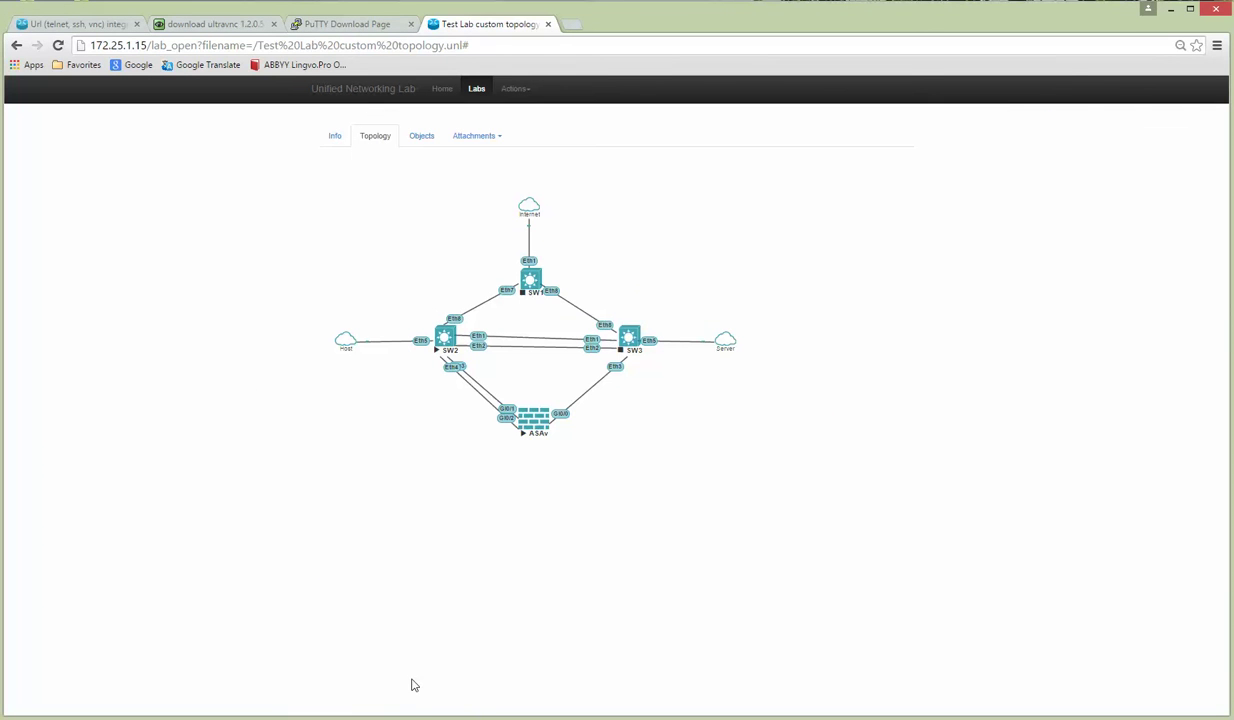
{"action": "left_click", "coordinate": [445, 335]}
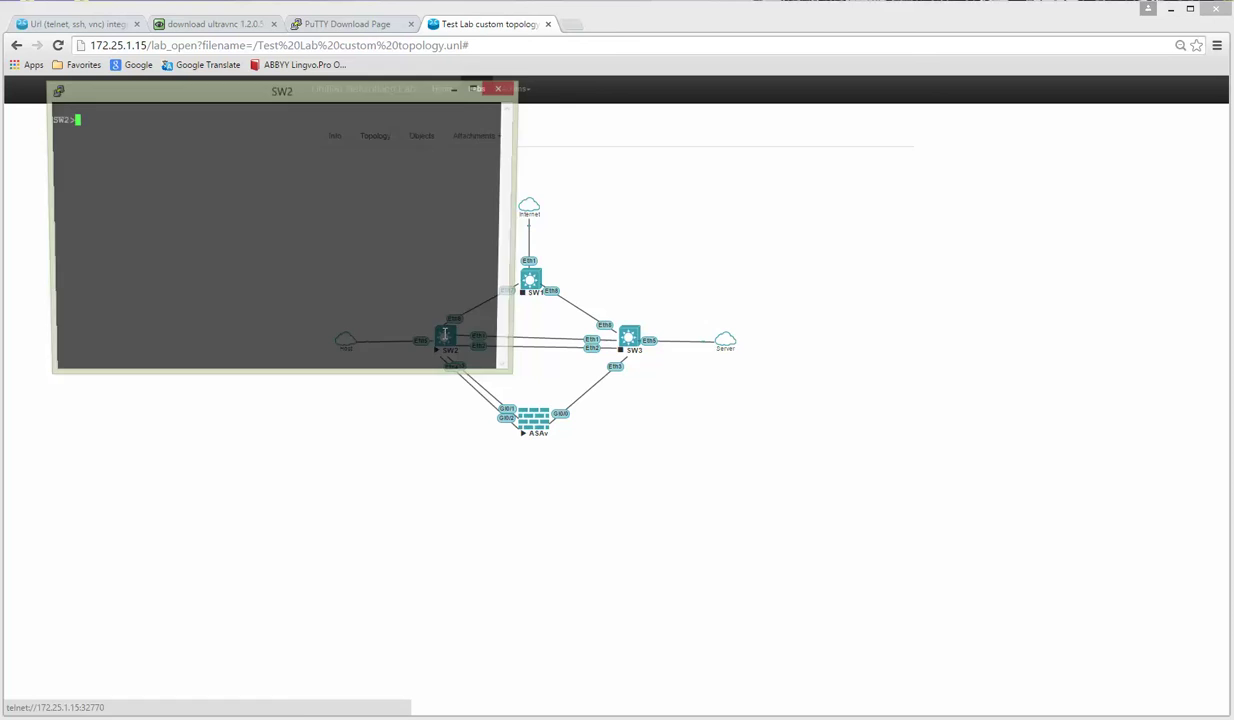
{"action": "left_click_drag", "start_coordinate": [343, 104], "coordinate": [644, 234]}
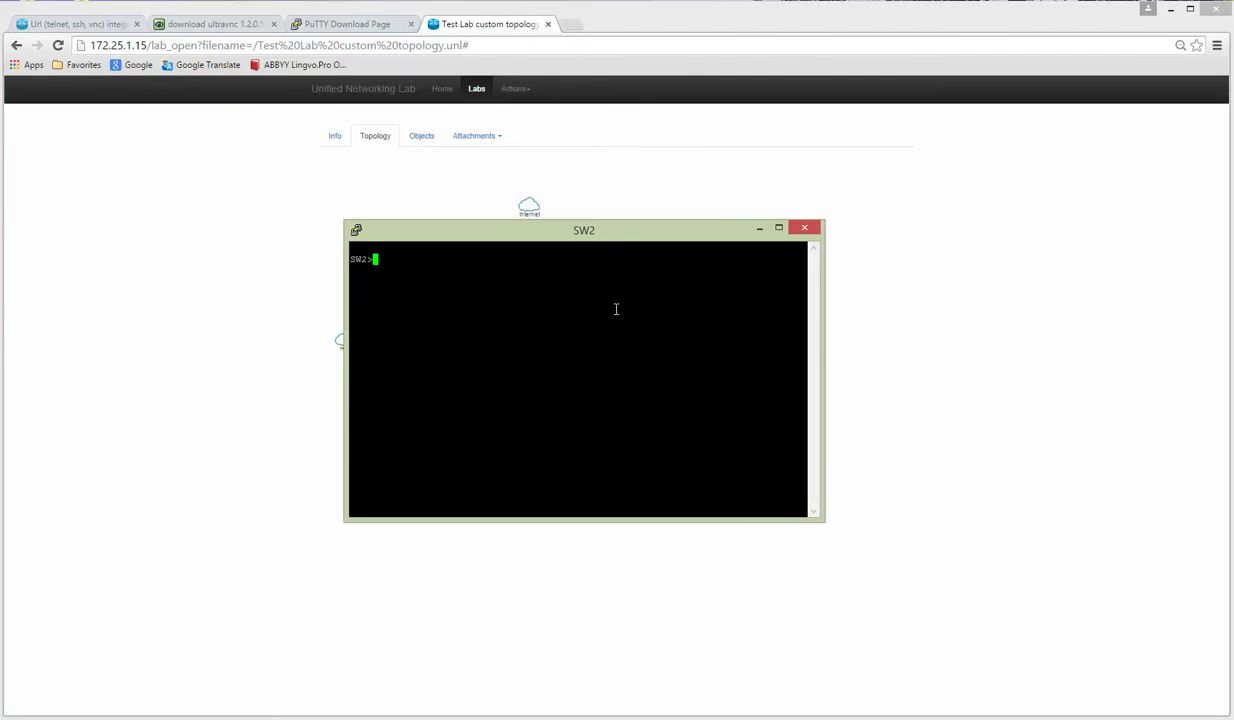
{"action": "key", "text": "Return"}
{"action": "key", "text": "Return"}
{"action": "key", "text": "Return"}
{"action": "key", "text": "Return"}
{"action": "key", "text": "Return"}
{"action": "key", "text": "Return"}
{"action": "key", "text": "Return"}
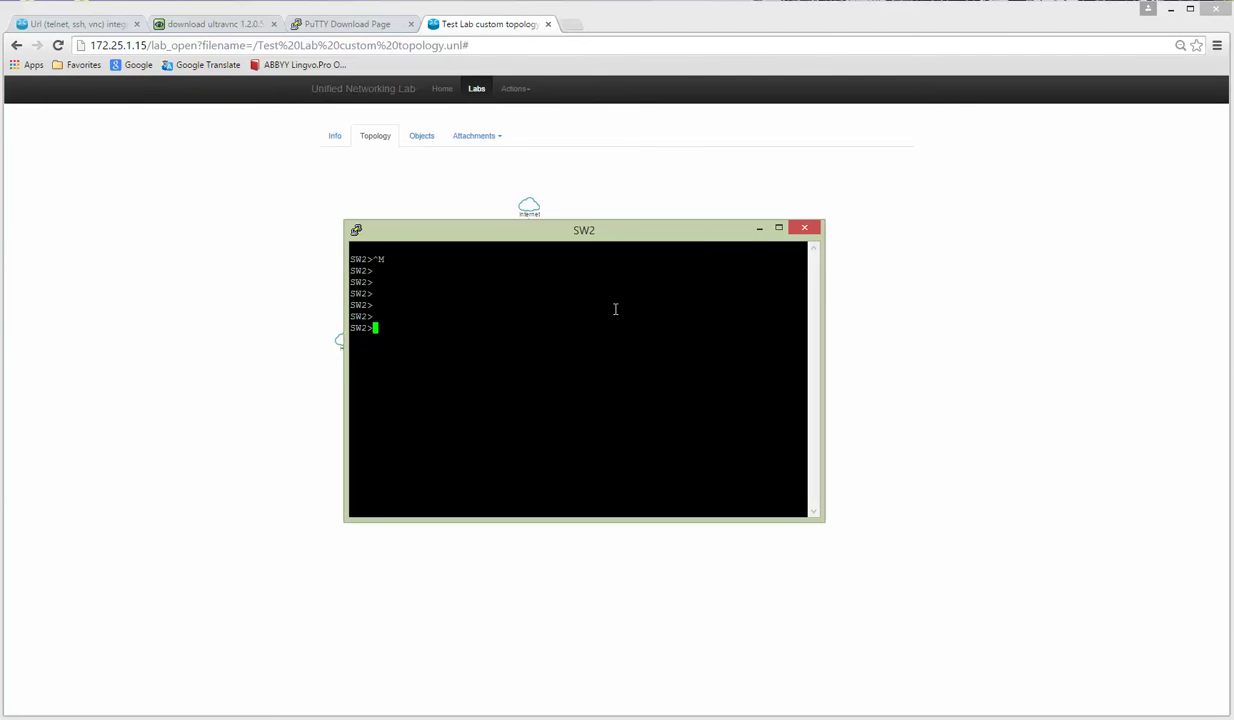
{"action": "left_click", "coordinate": [804, 227]}
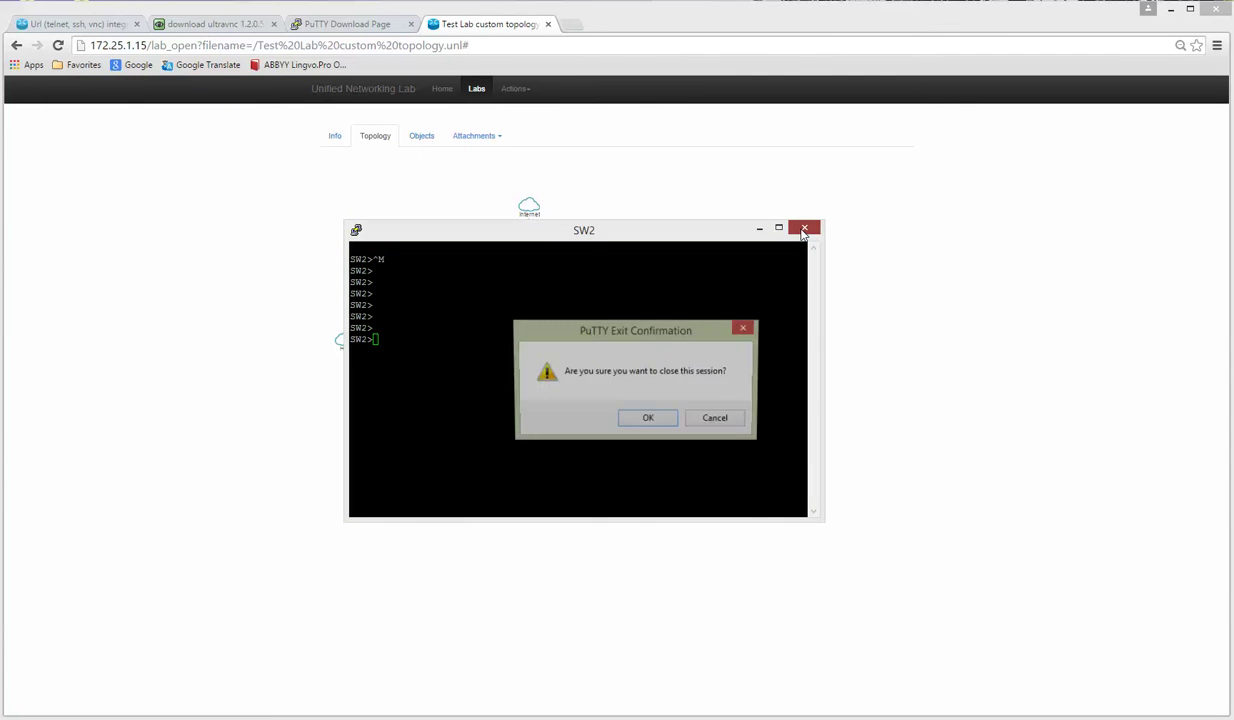
Open crt_telnet_win7_64bit.reg in Notepad and inspect its SecureCRT.exe %1 /T telnet command.
{"action": "left_click", "coordinate": [650, 419]}
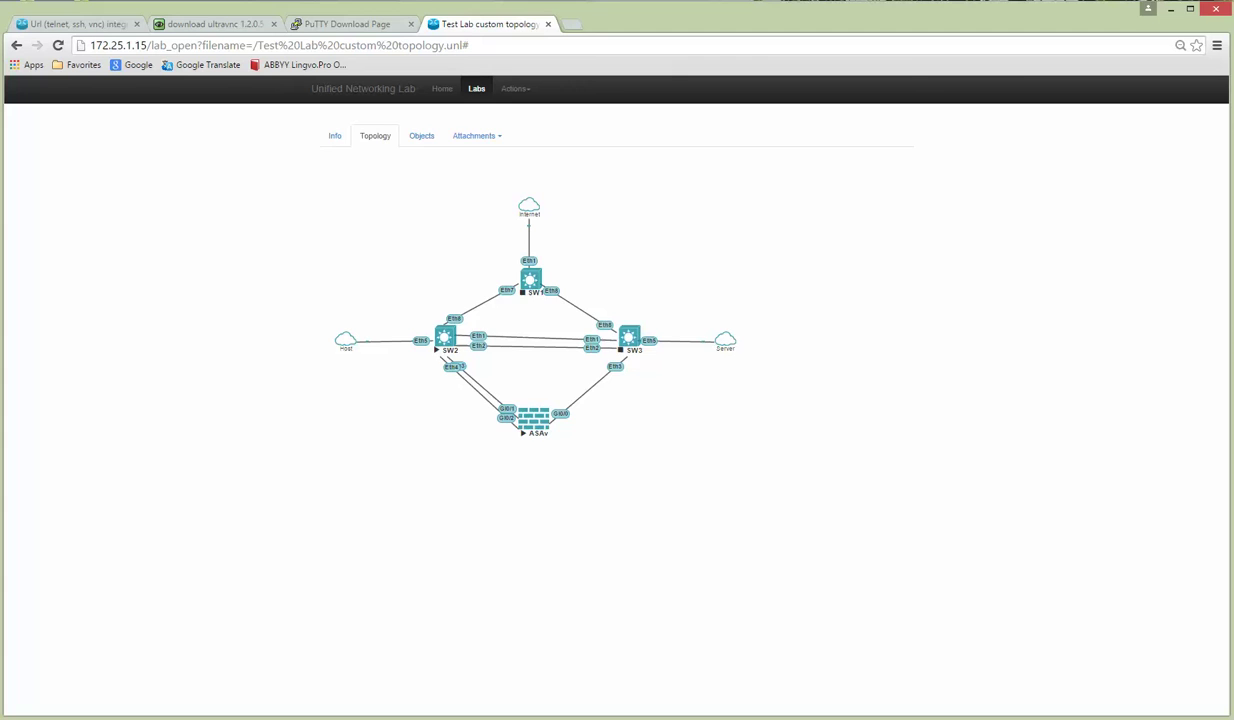
{"action": "left_click", "coordinate": [270, 719]}
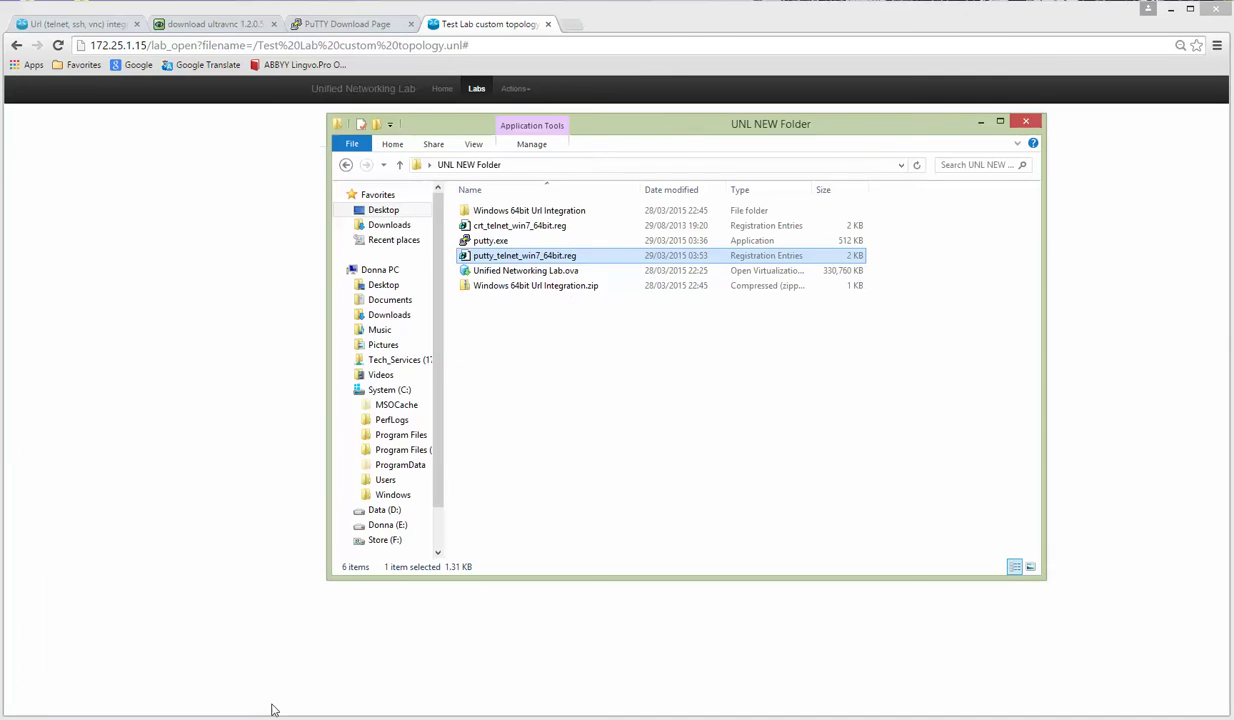
{"action": "left_click", "coordinate": [515, 228]}
{"action": "right_click", "coordinate": [510, 228]}
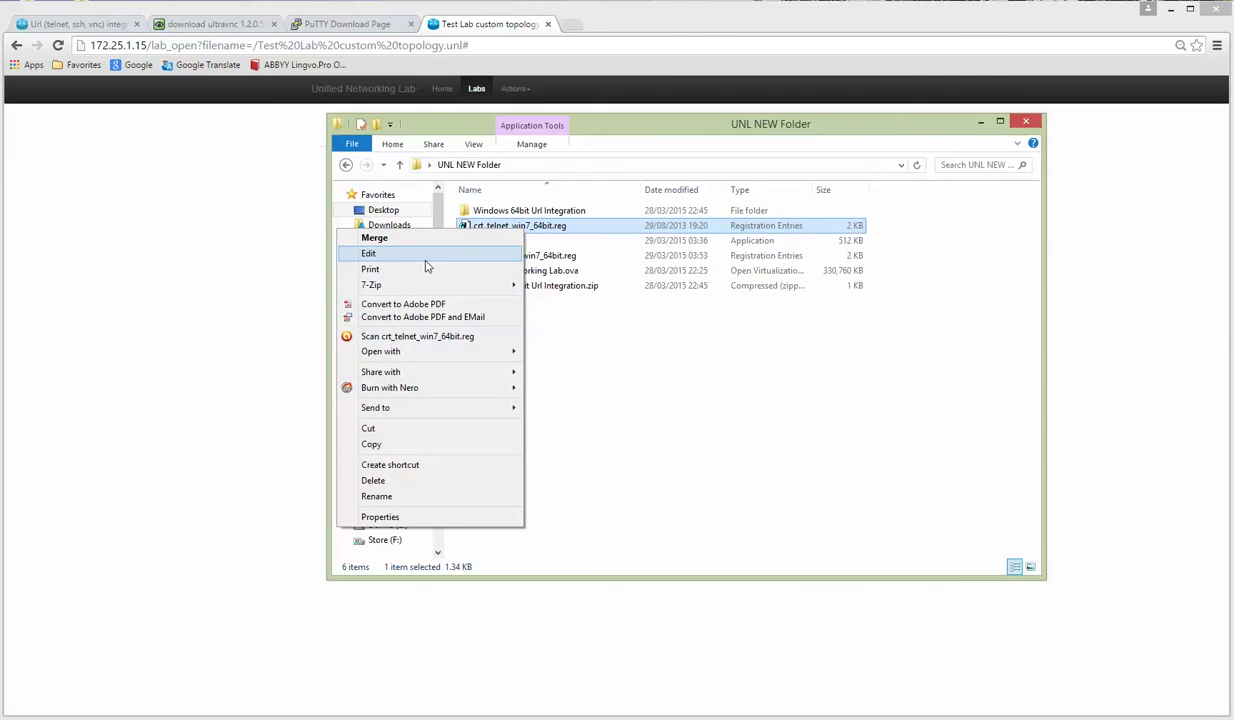
{"action": "left_click", "coordinate": [425, 256]}
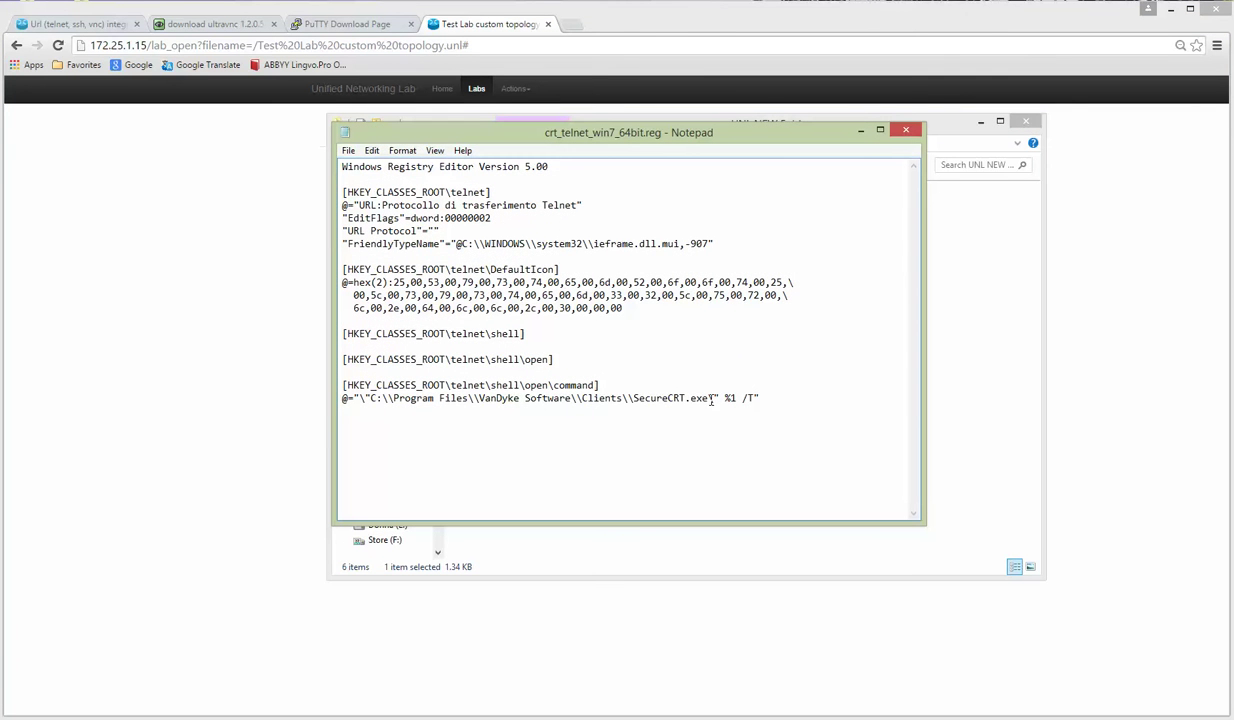
{"action": "left_click_drag", "start_coordinate": [711, 399], "coordinate": [637, 400]}
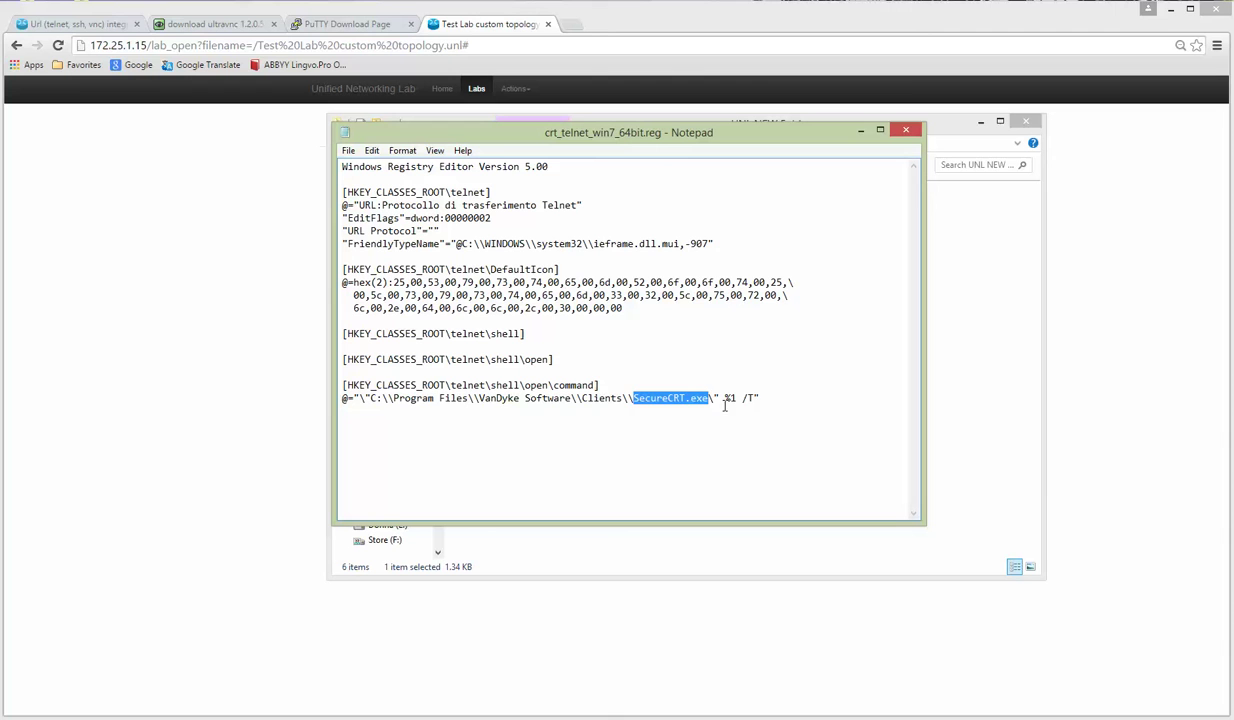
{"action": "left_click", "coordinate": [768, 398]}
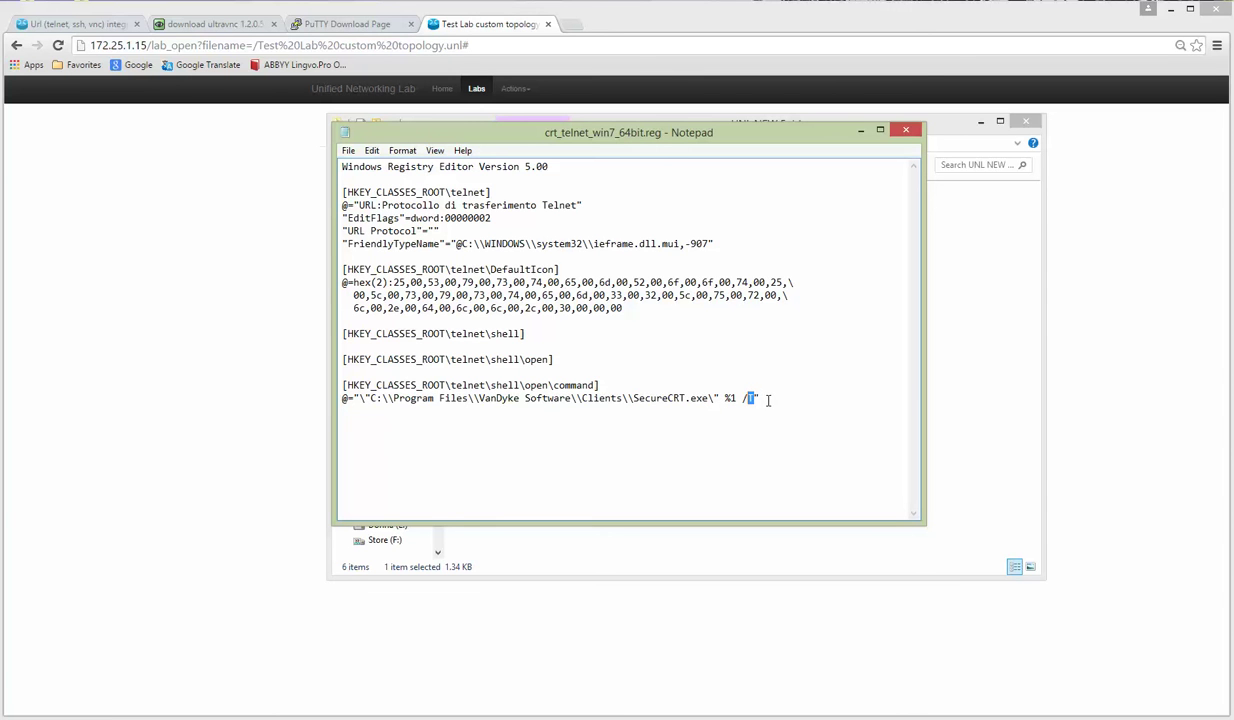
{"action": "left_click", "coordinate": [764, 398]}
{"action": "mouse_move", "coordinate": [766, 398]}
{"action": "left_mouse_down"}
{"action": "mouse_move", "coordinate": [474, 386]}
{"action": "mouse_move", "coordinate": [353, 403]}
{"action": "mouse_move", "coordinate": [777, 397]}
{"action": "left_mouse_up"}
{"action": "left_click", "coordinate": [386, 412]}
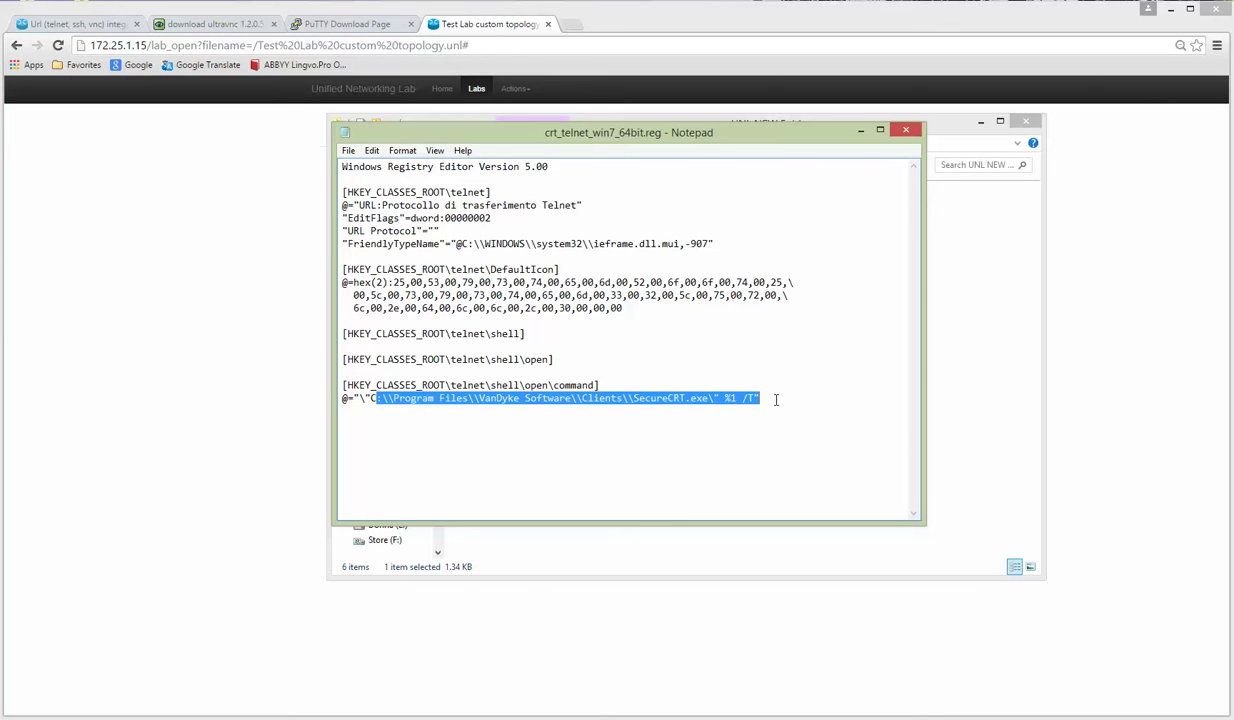
Merge crt_telnet_win7_64bit.reg, then confirm SW2's console opens in SecureCRT with SW2> prompts.
{"action": "left_click", "coordinate": [862, 131]}
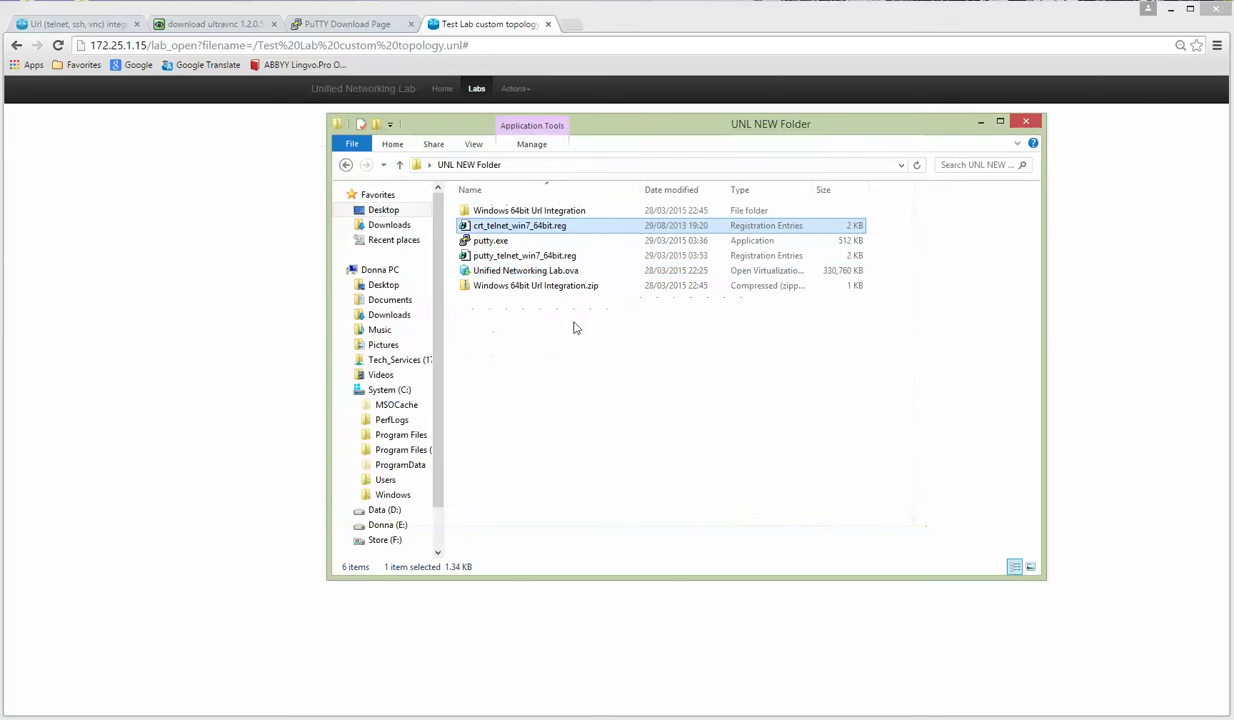
{"action": "double_click", "coordinate": [513, 229]}
{"action": "left_click", "coordinate": [740, 389]}
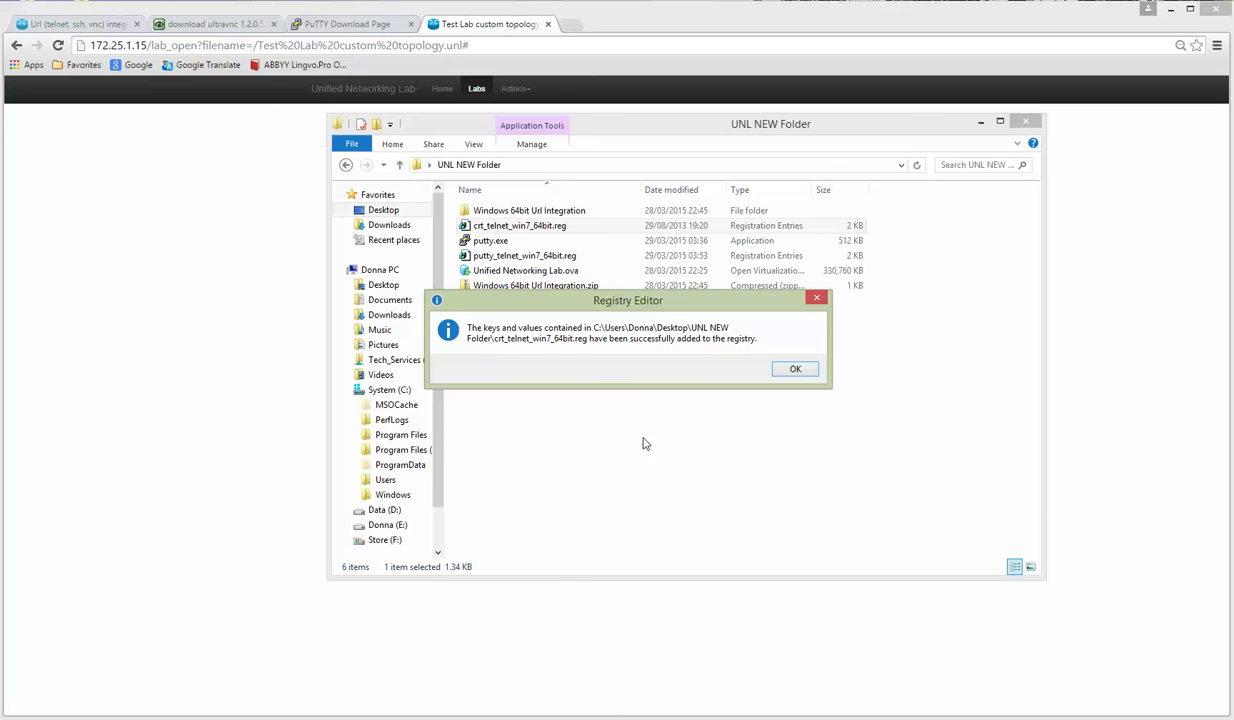
{"action": "left_click", "coordinate": [795, 368]}
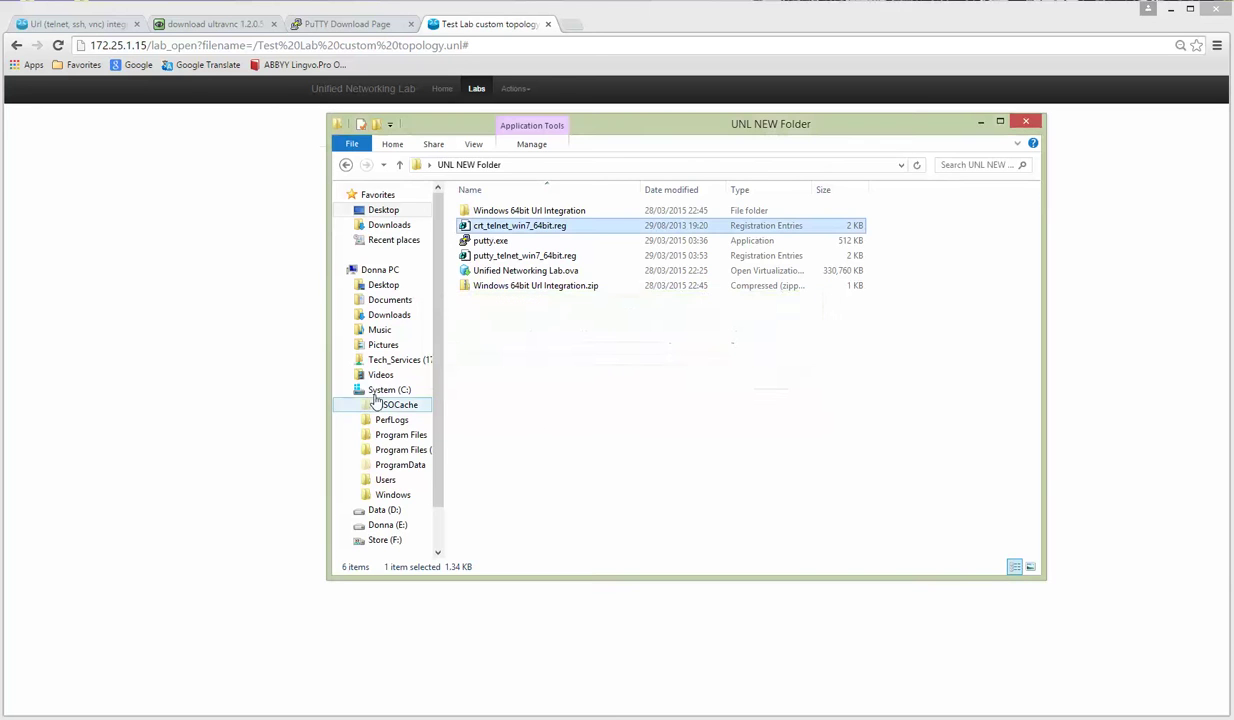
{"action": "left_click", "coordinate": [285, 298]}
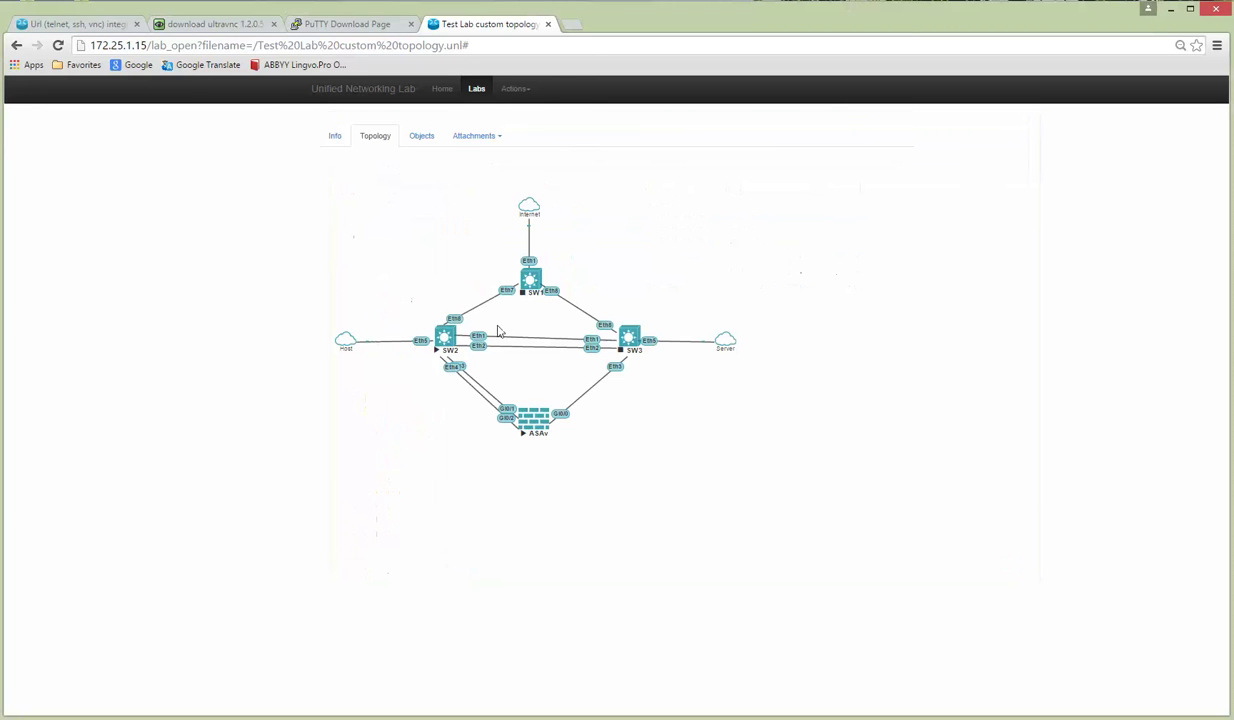
{"action": "left_click", "coordinate": [446, 340]}
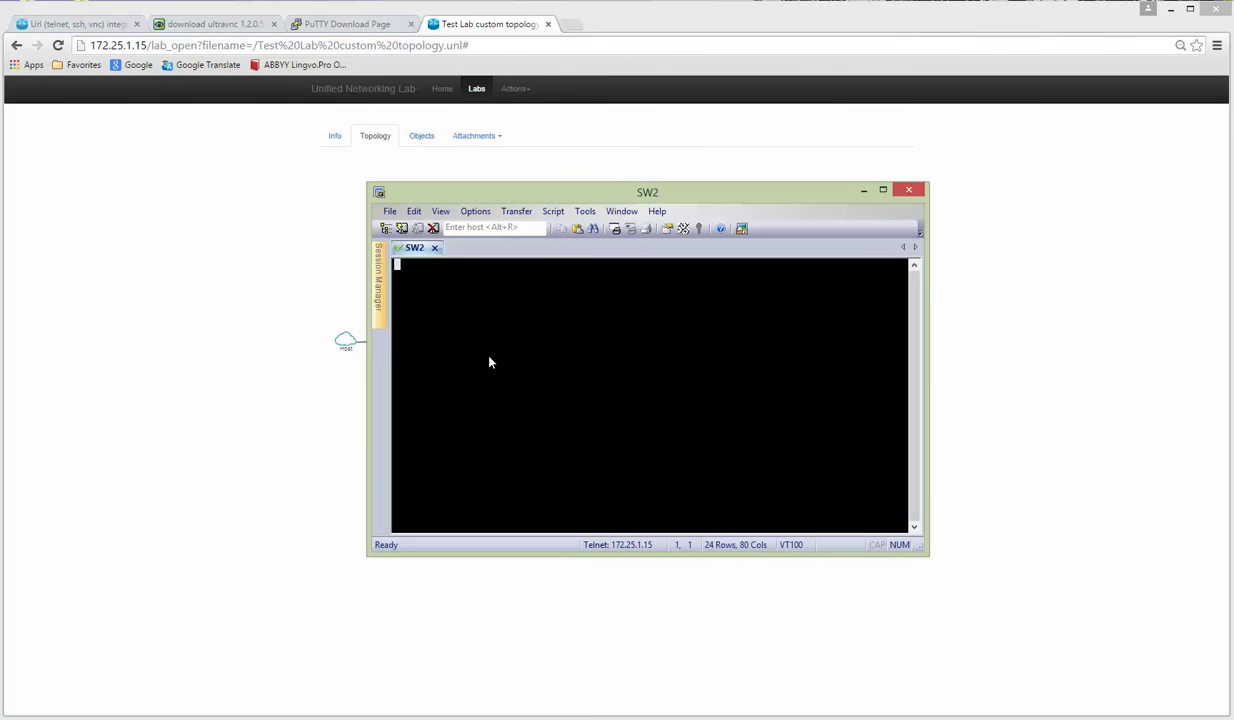
{"action": "key", "text": "Return"}
{"action": "key", "text": "Return"}
{"action": "key", "text": "Return"}
{"action": "key", "text": "Return"}
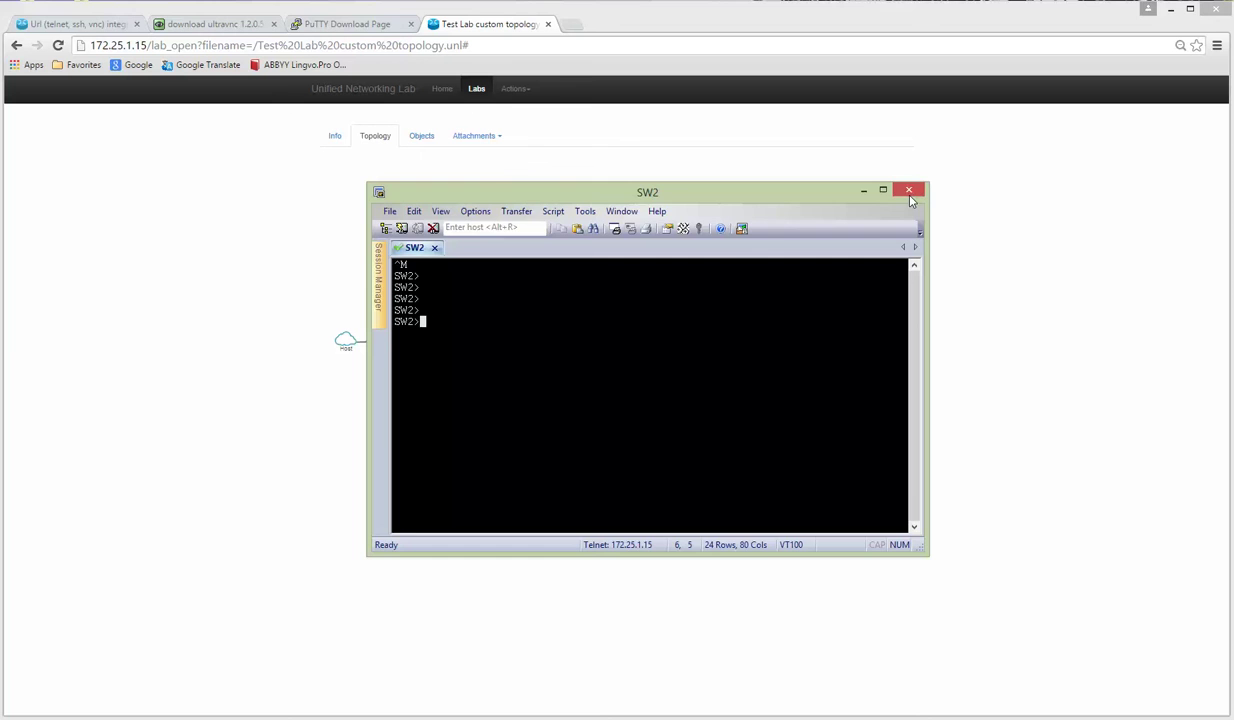
{"action": "left_click", "coordinate": [910, 196]}
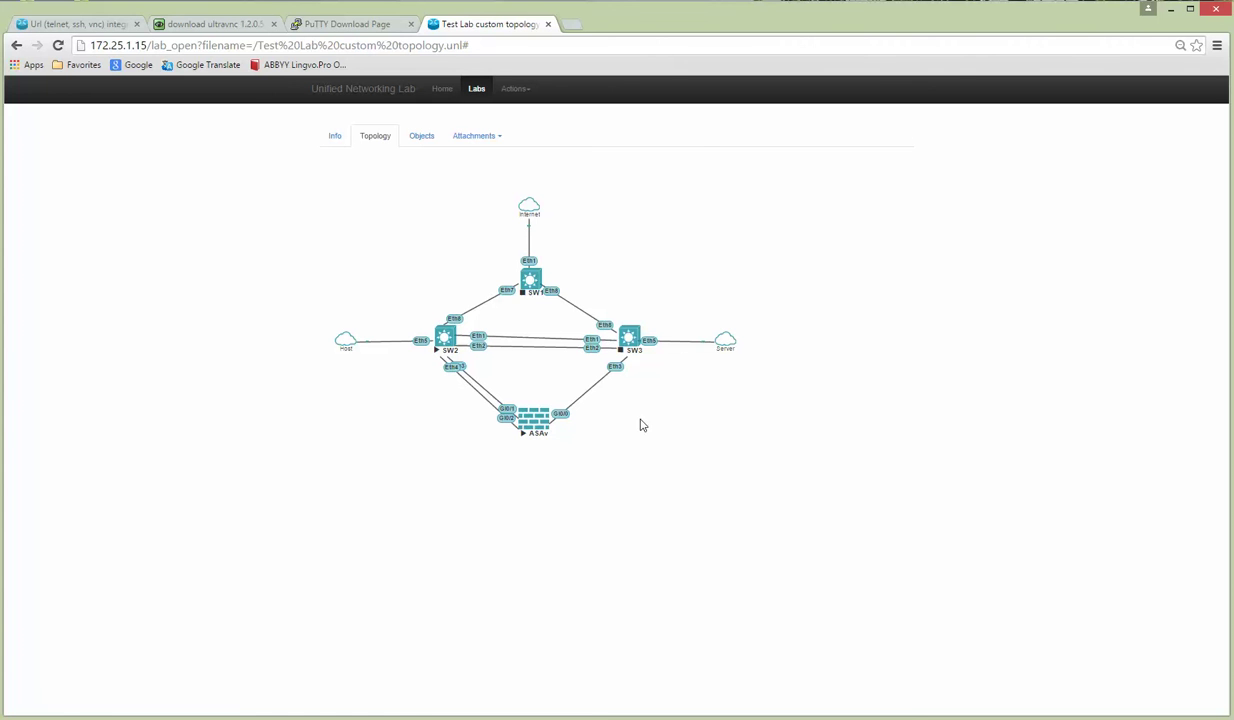
Browse from the integration article to uvnc.com's UltraVnc 1.2.0.5 download page.
{"action": "left_click", "coordinate": [94, 26]}
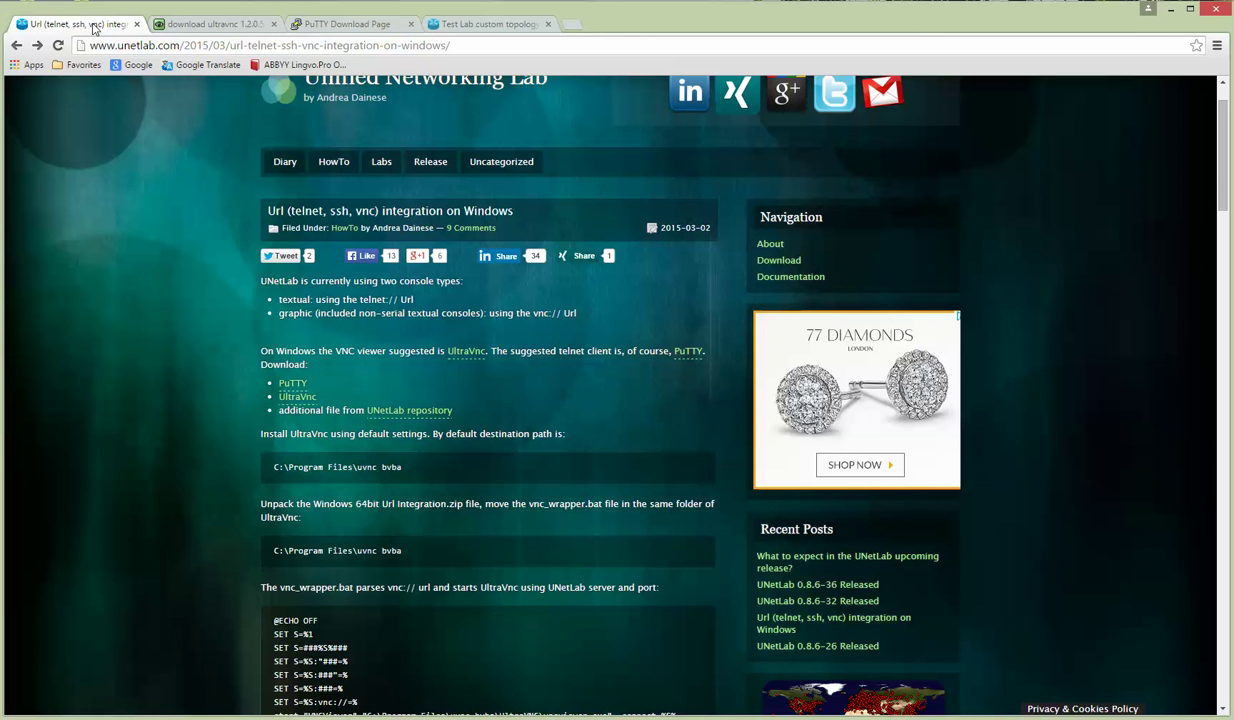
{"action": "left_click", "coordinate": [297, 398]}
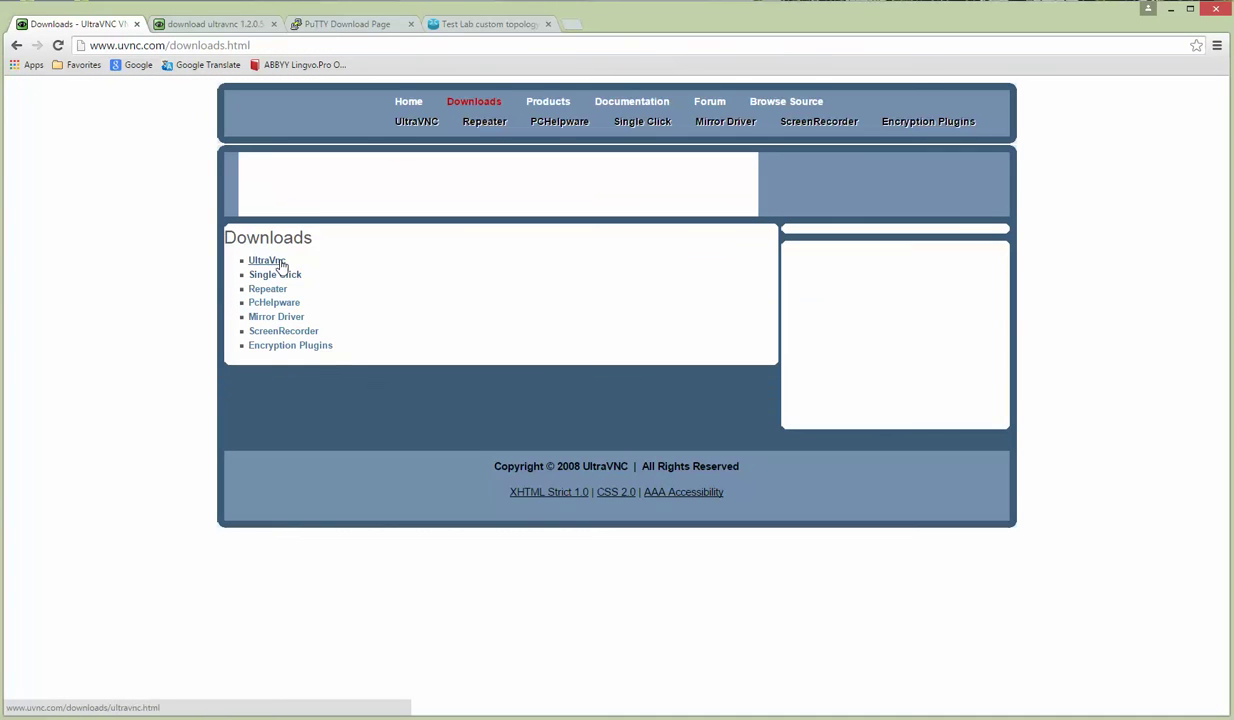
{"action": "left_click", "coordinate": [480, 104]}
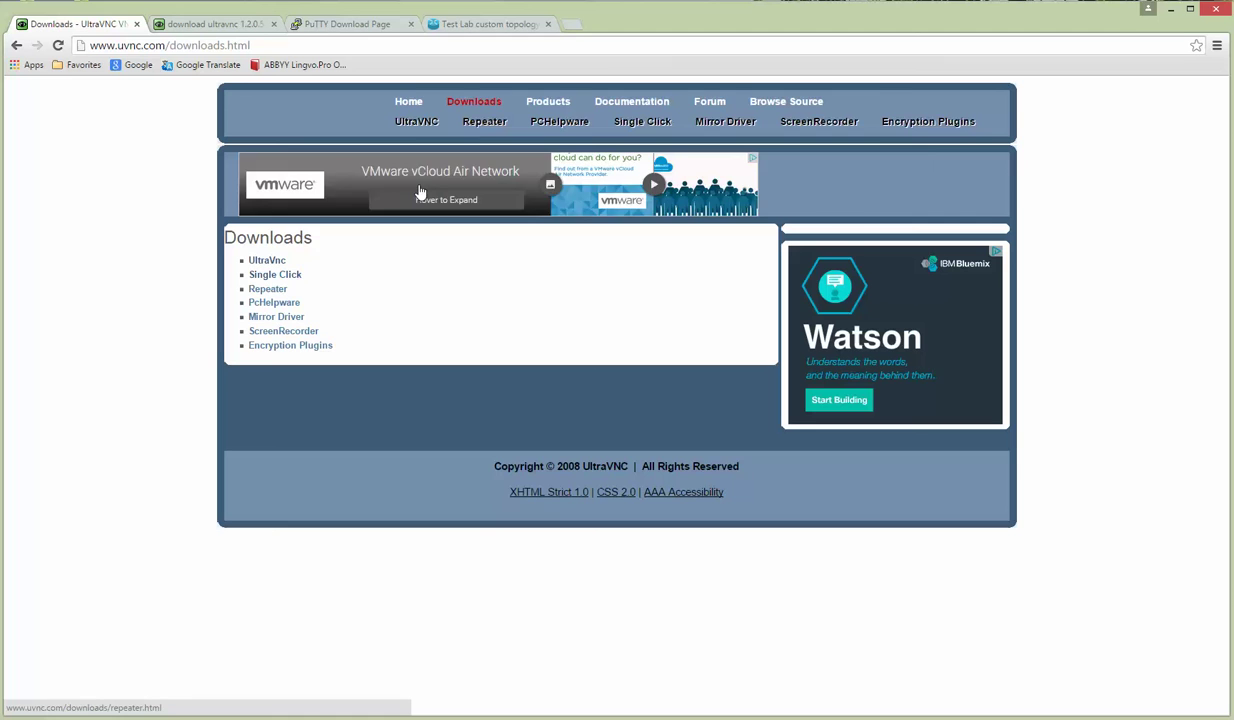
{"action": "left_click", "coordinate": [272, 263]}
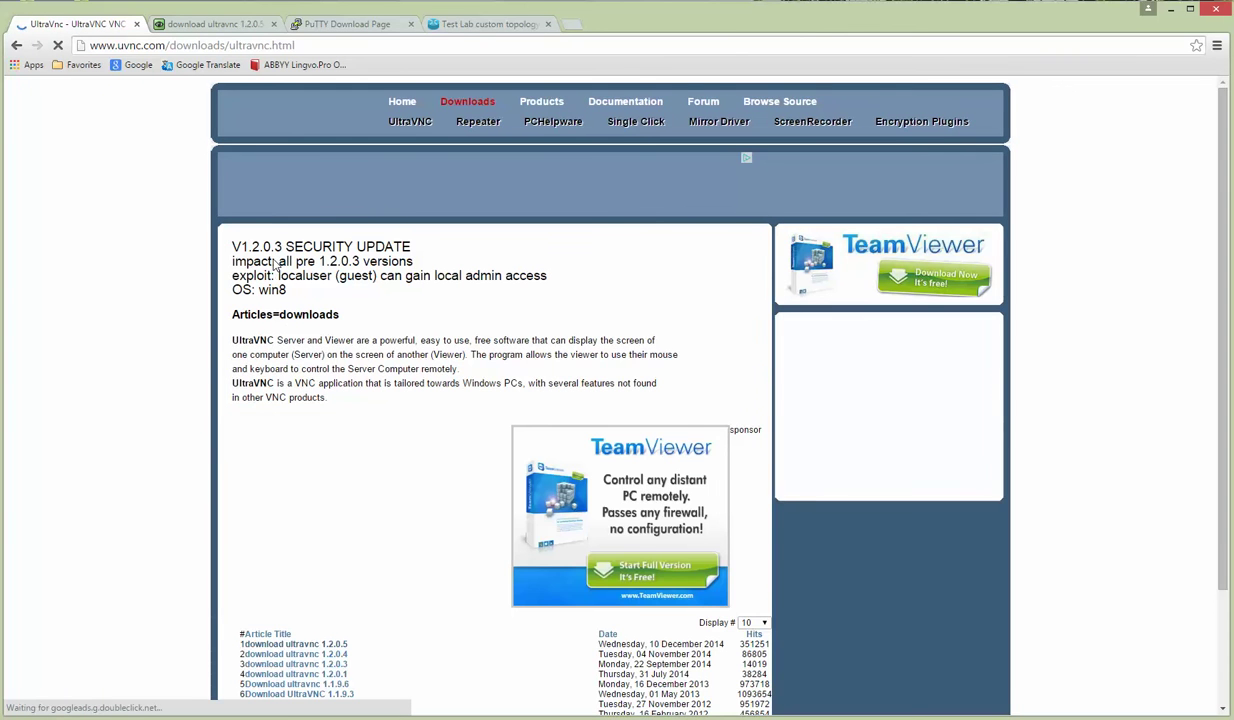
{"action": "scroll", "coordinate": [253, 504], "scroll_direction": "down", "scroll_amount": 3}
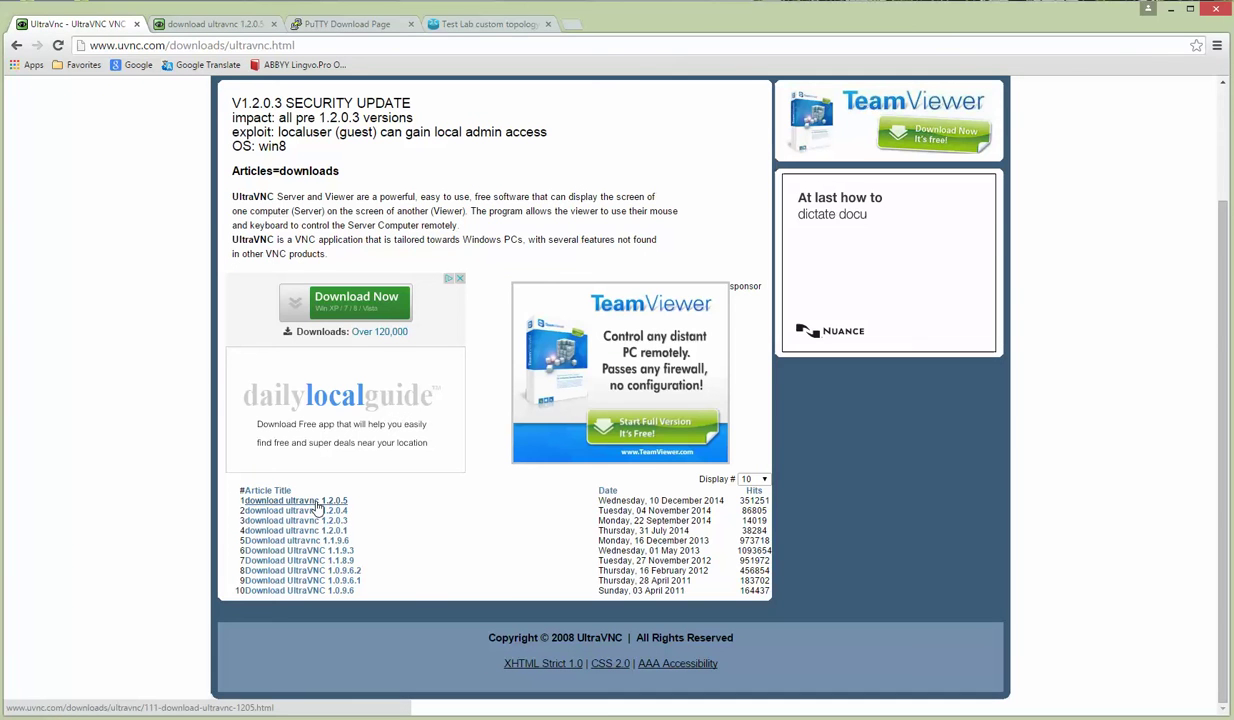
{"action": "left_click", "coordinate": [318, 502]}
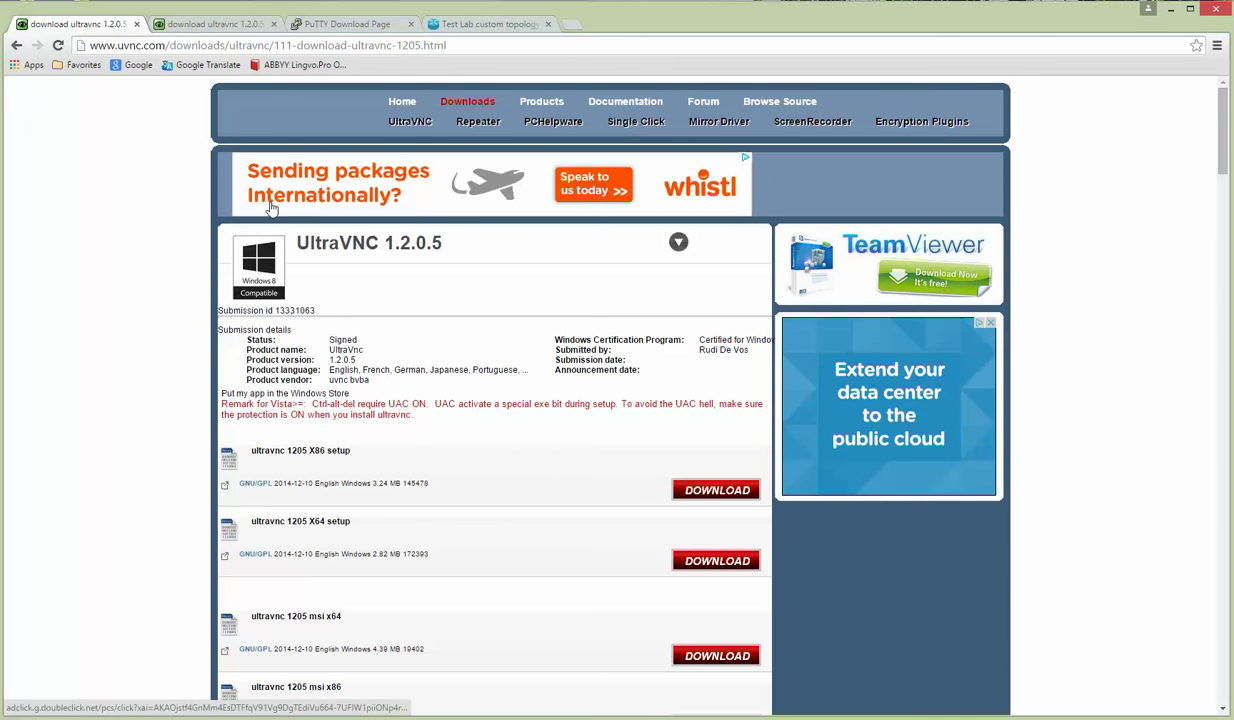
Go back to the integration article, cancel the repository zip download, and bring UNL NEW Folder forward.
{"action": "left_click", "coordinate": [16, 46]}
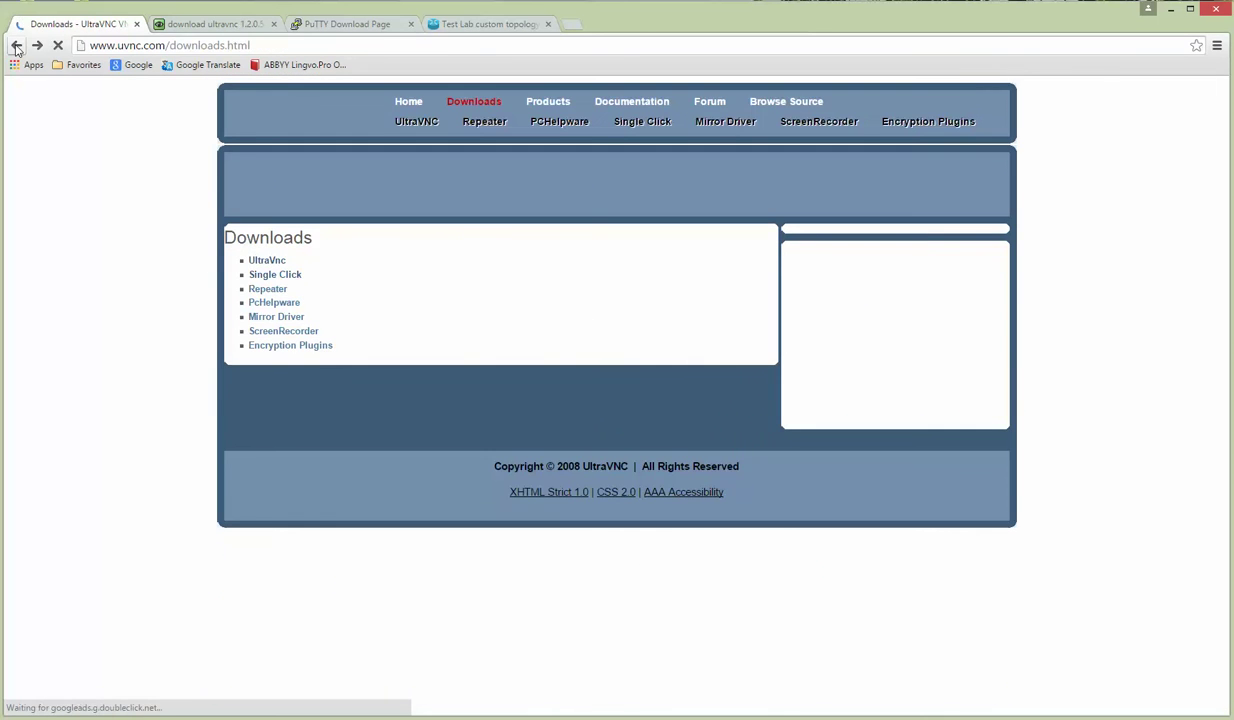
{"action": "left_click", "coordinate": [16, 46]}
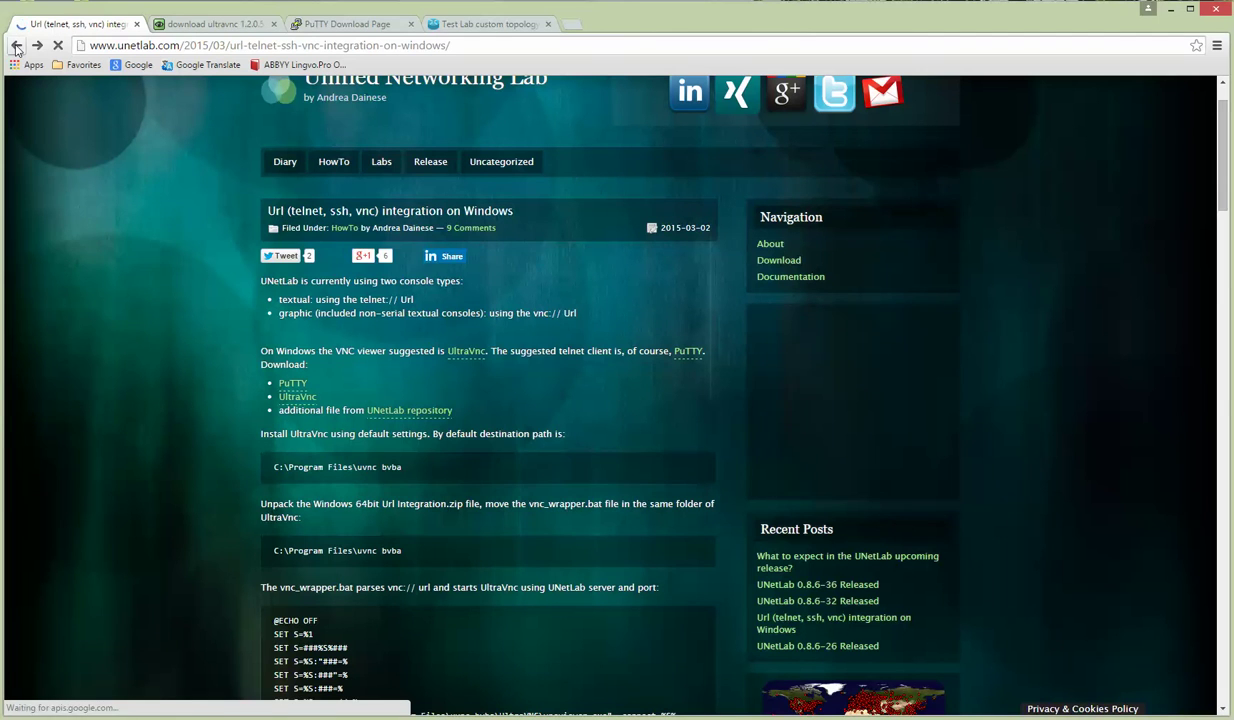
{"action": "left_click", "coordinate": [404, 416]}
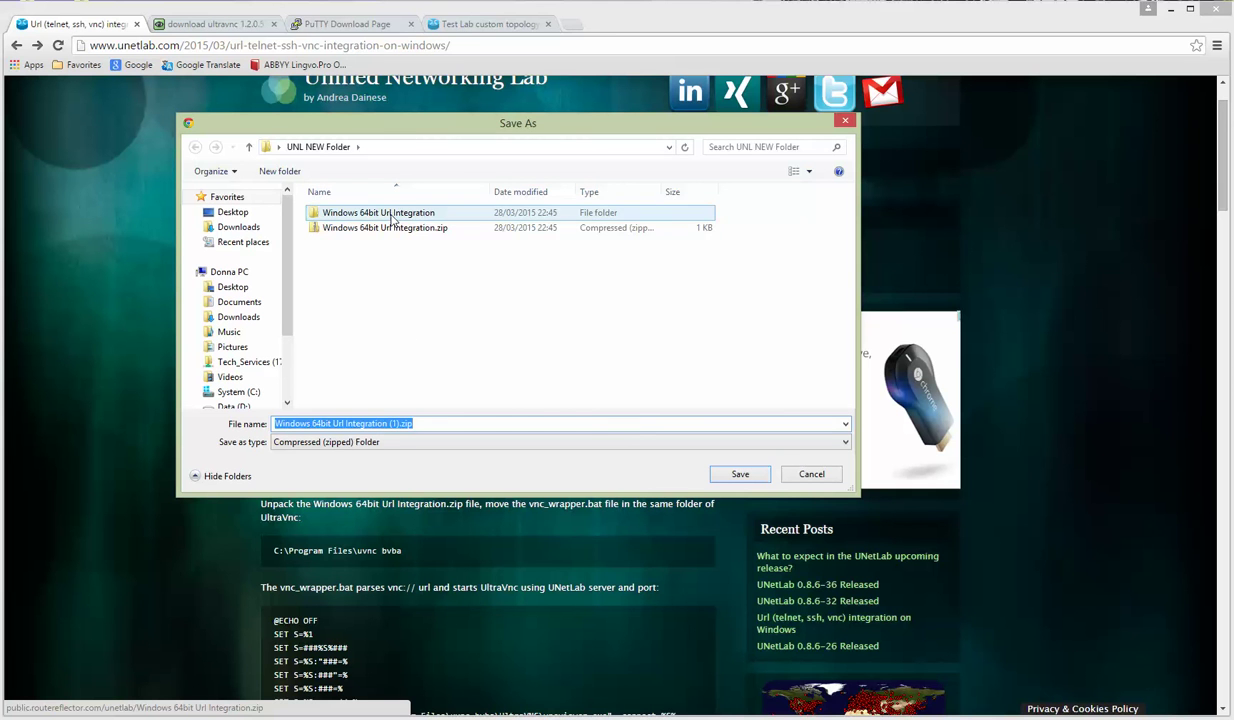
{"action": "left_click", "coordinate": [812, 475]}
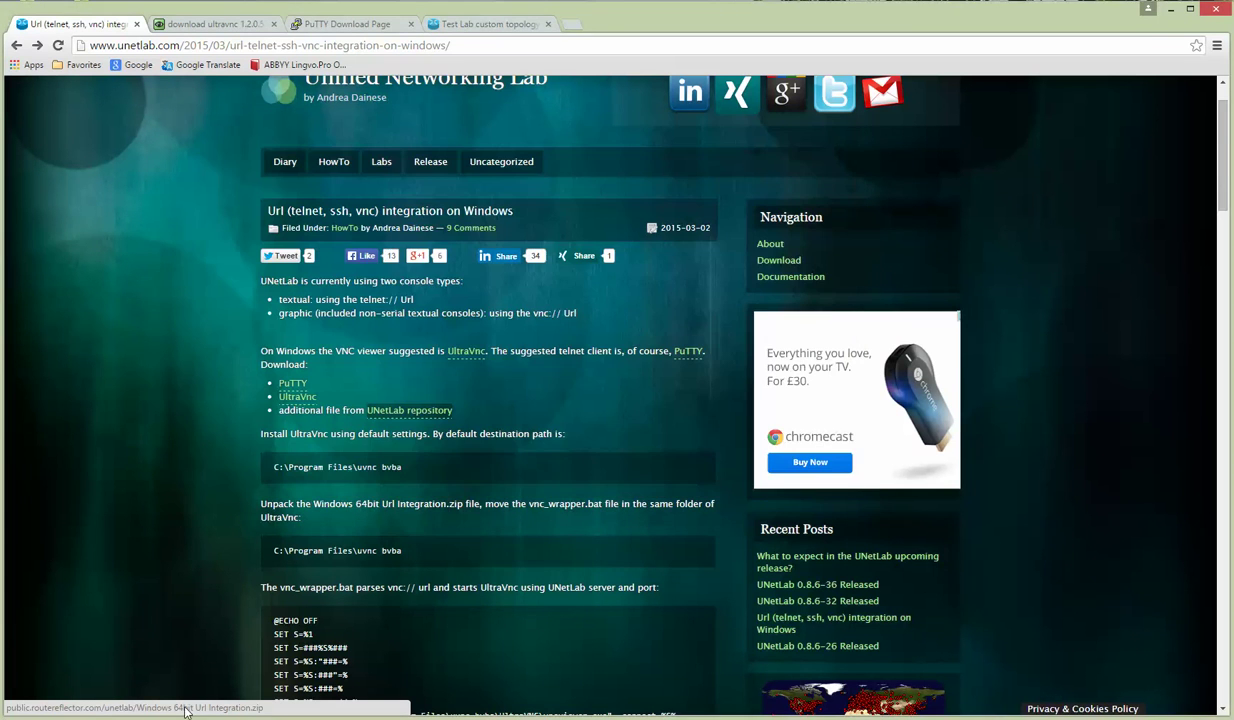
{"action": "key", "text": "alt+Tab"}
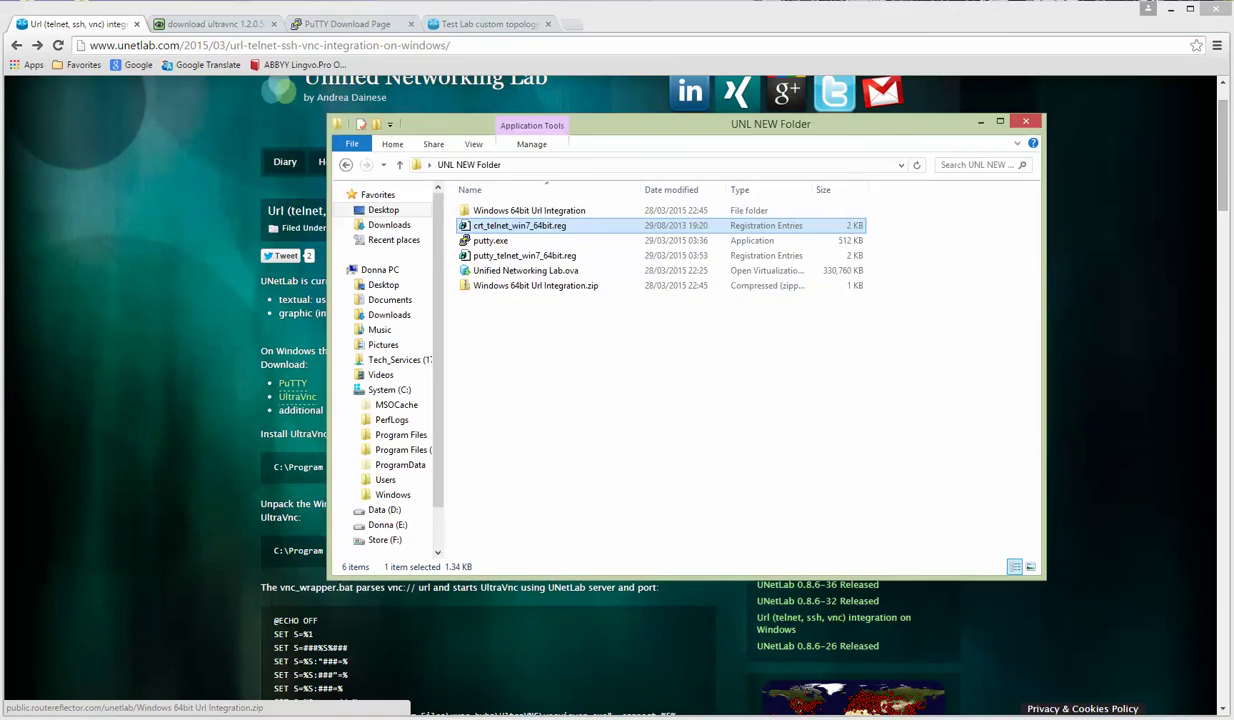
Open the Windows 64bit Url Integration folder and look over vnc_win7_64bit.reg and vnc_wrapper.bat.
{"action": "double_click", "coordinate": [540, 212]}
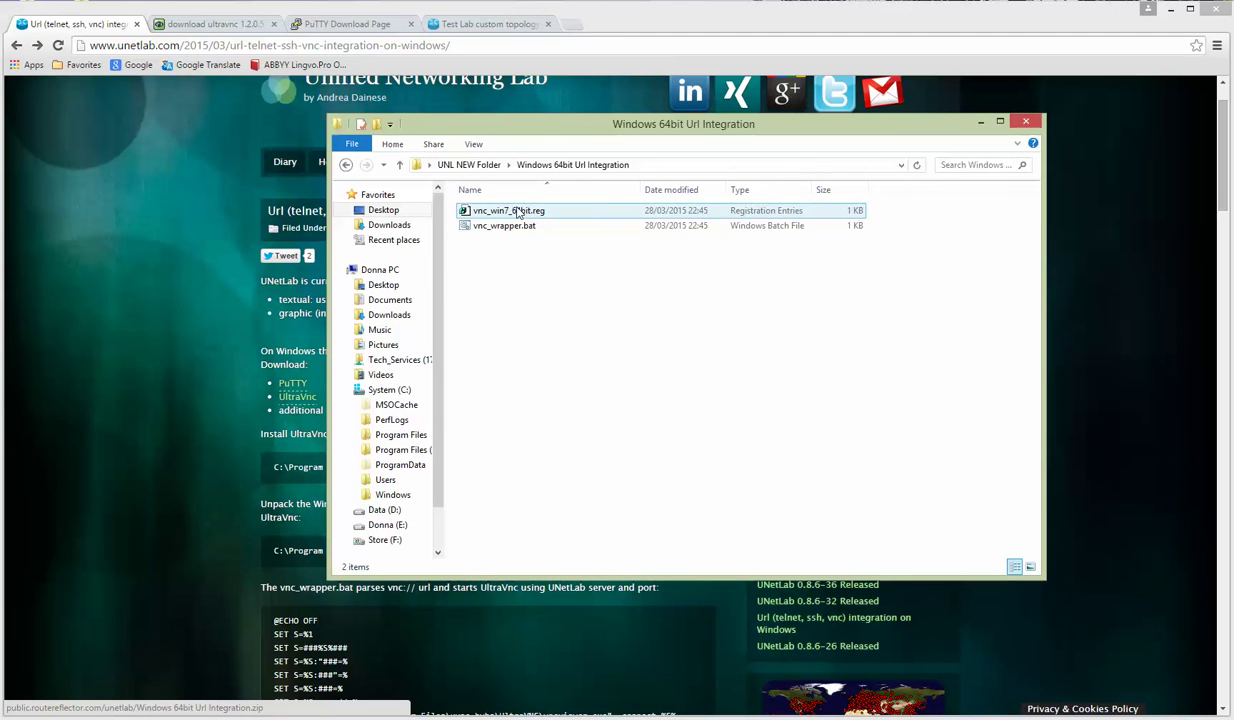
{"action": "left_click", "coordinate": [519, 213]}
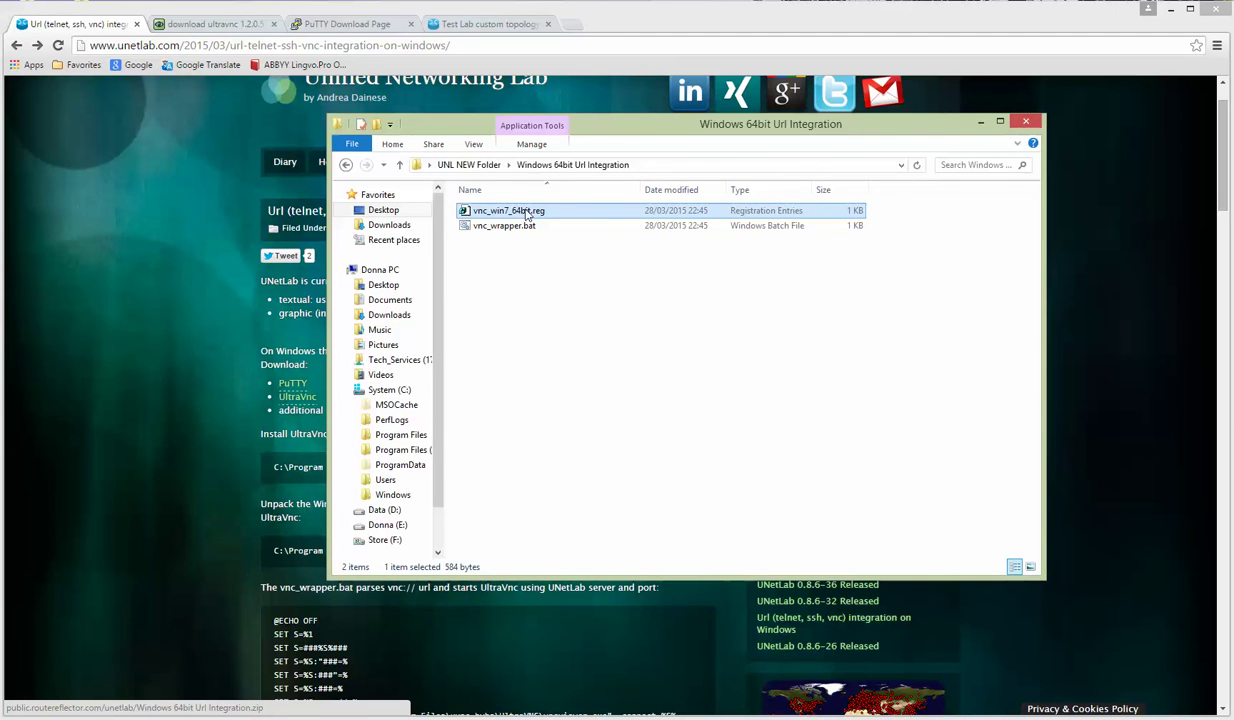
{"action": "left_click", "coordinate": [515, 228]}
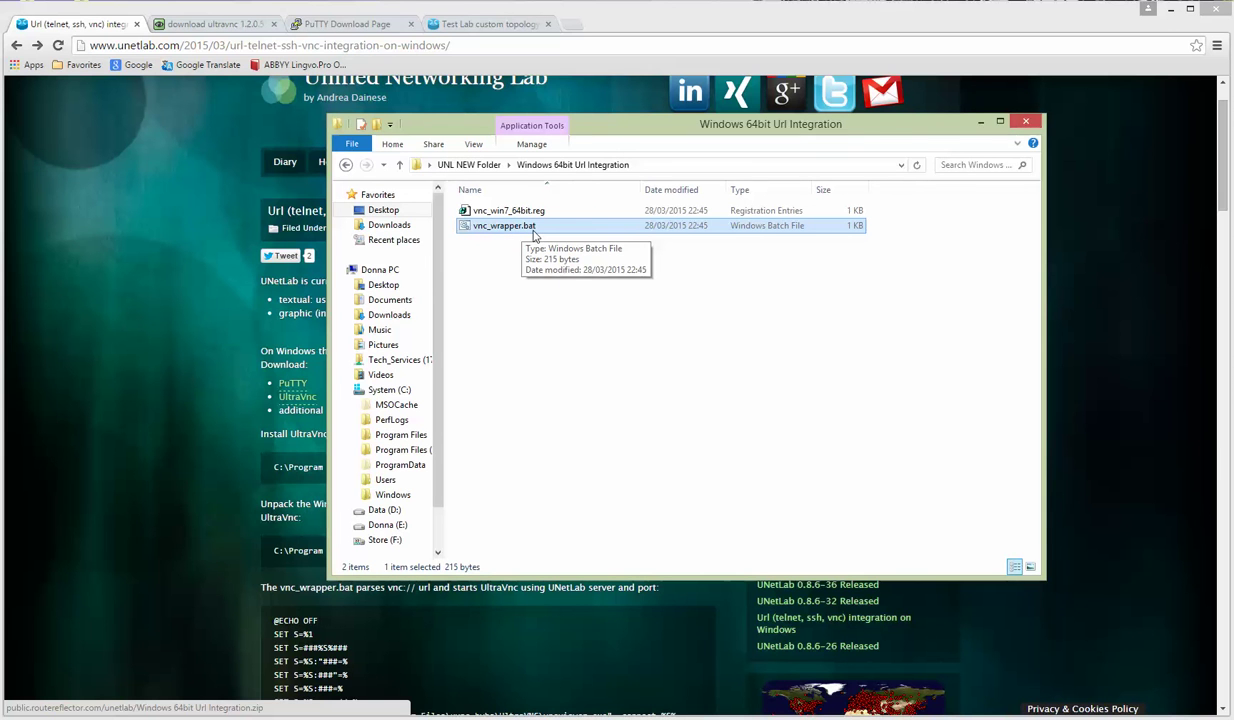
Browse to C:\Program Files\uvnc bvba\UltraVNC and confirm vnc_wrapper.bat is there.
{"action": "left_click", "coordinate": [391, 389]}
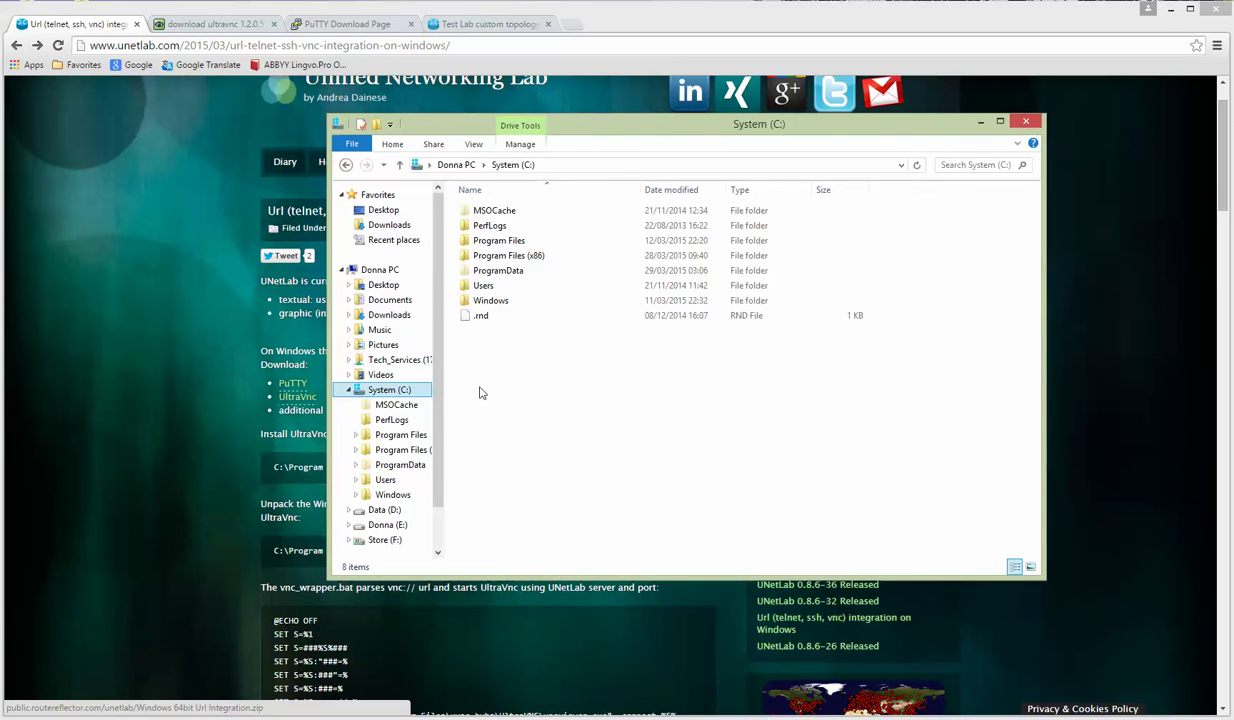
{"action": "double_click", "coordinate": [510, 242]}
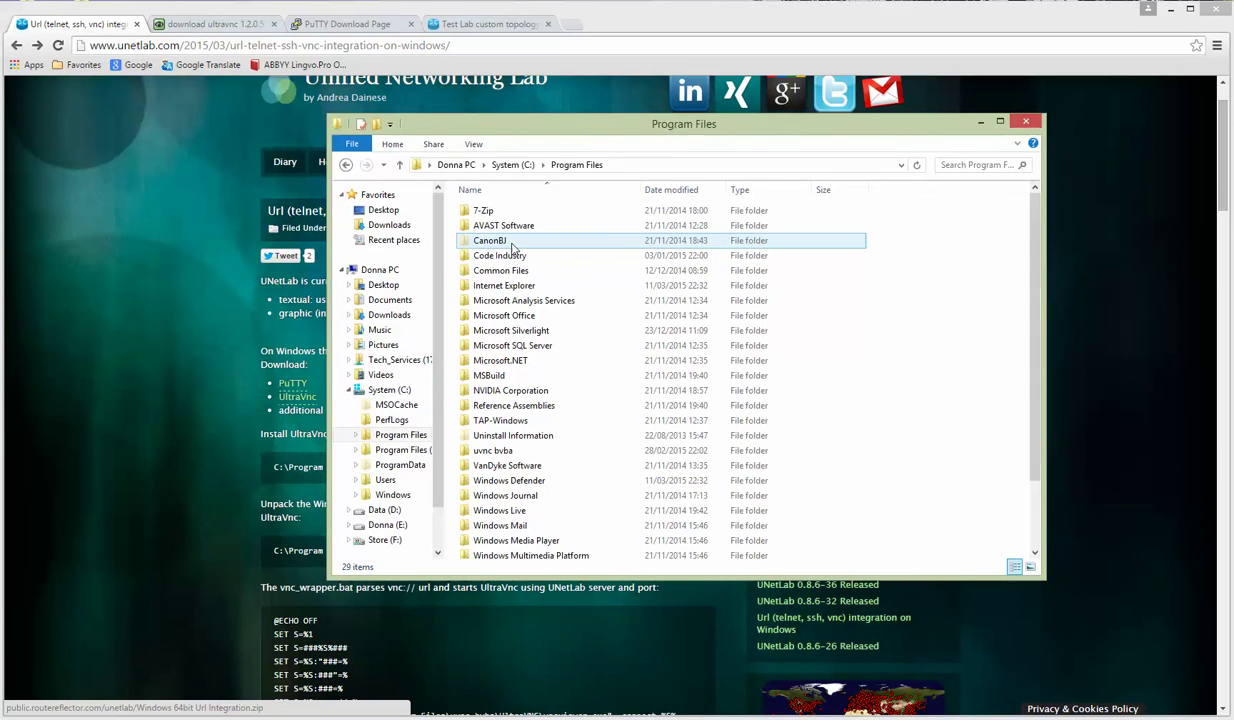
{"action": "double_click", "coordinate": [513, 452]}
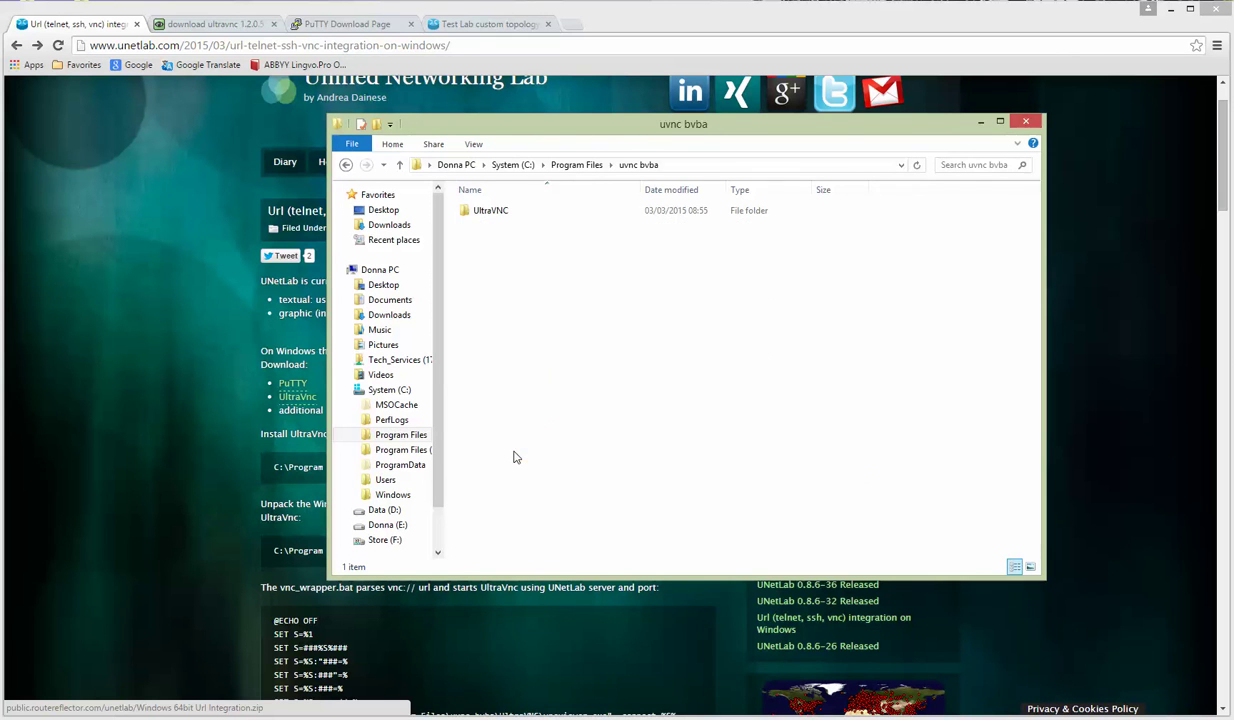
{"action": "double_click", "coordinate": [503, 219]}
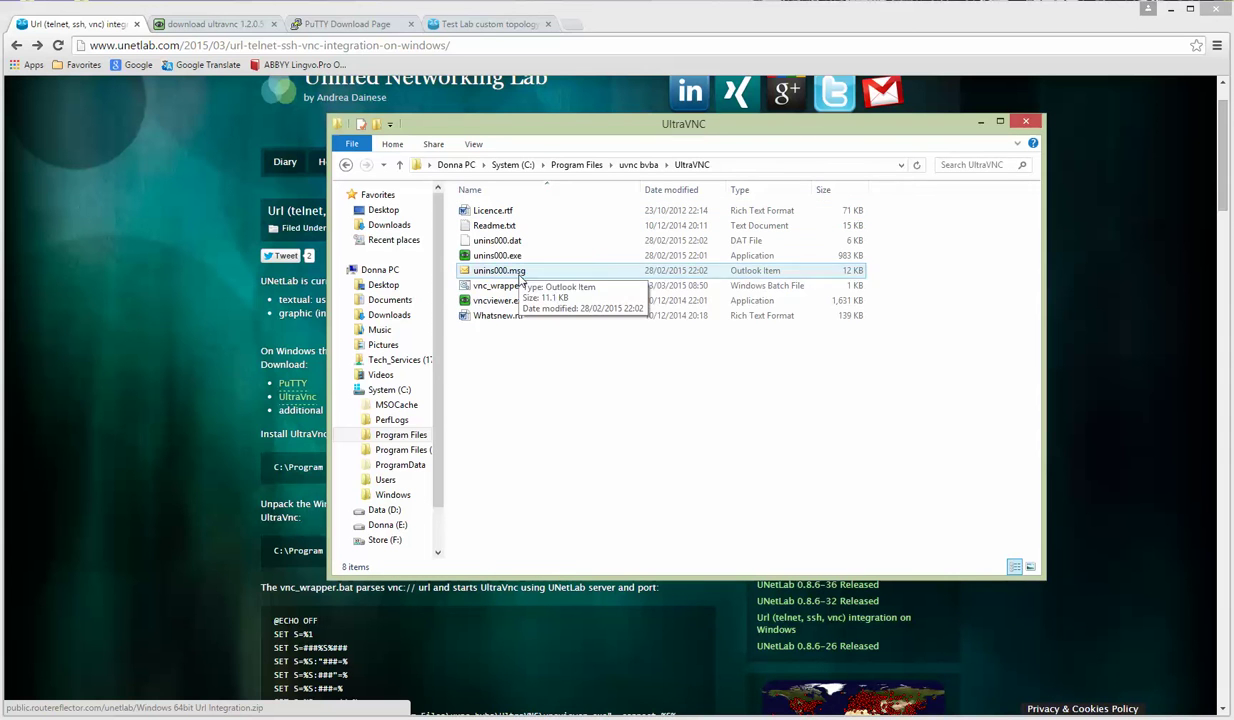
{"action": "left_click", "coordinate": [490, 287]}
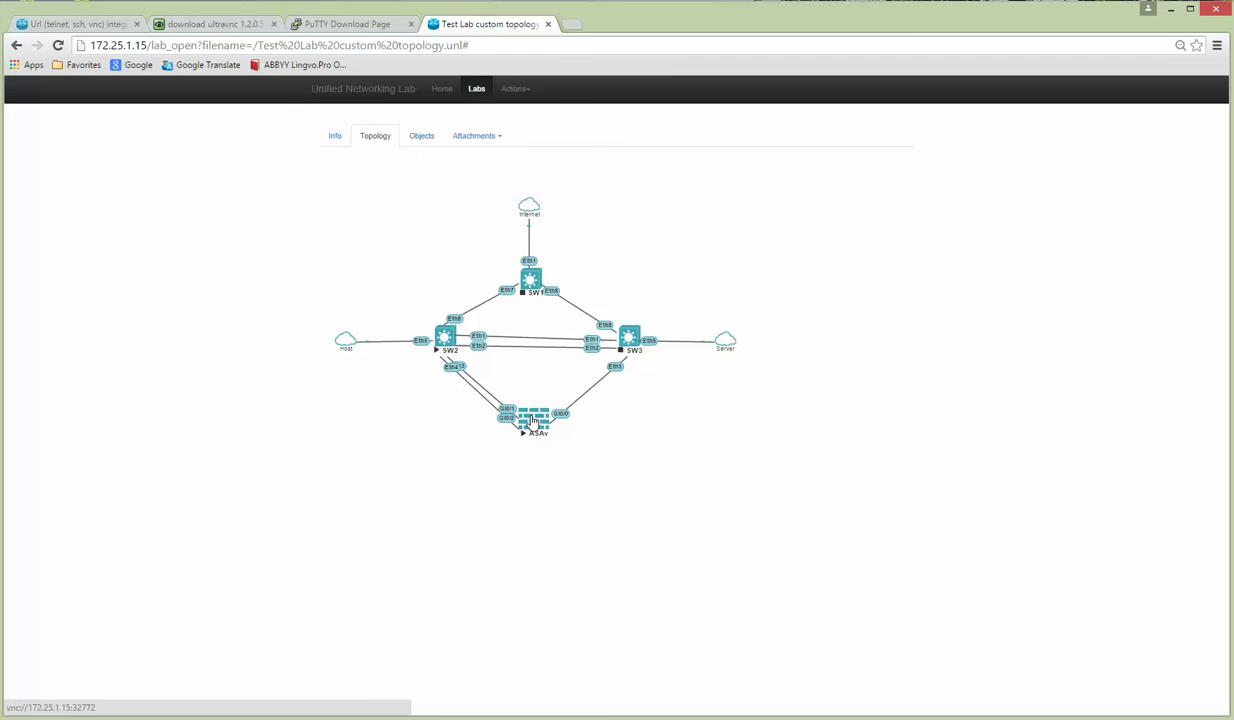
{"action": "left_click", "coordinate": [533, 423]}
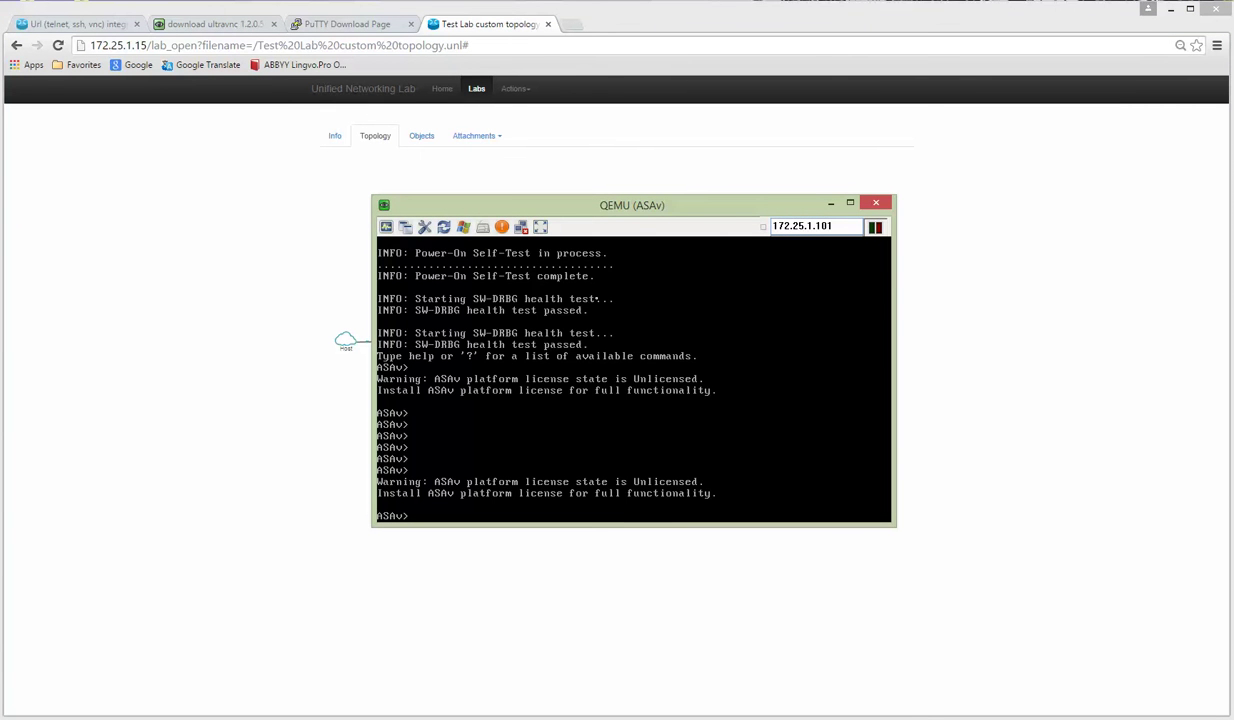
{"action": "key", "text": "Return"}
{"action": "key", "text": "Return"}
{"action": "key", "text": "Return"}
{"action": "key", "text": "Return"}
{"action": "key", "text": "Return"}
{"action": "key", "text": "Return"}
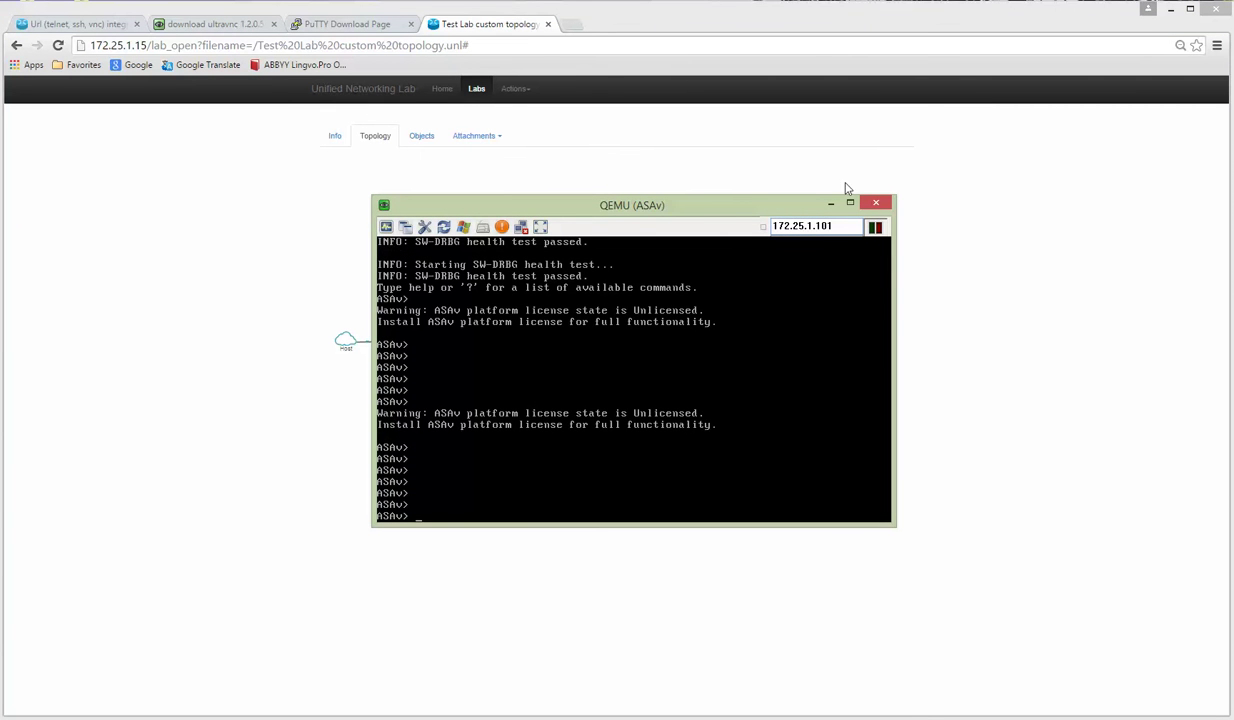
{"action": "left_click", "coordinate": [875, 203]}
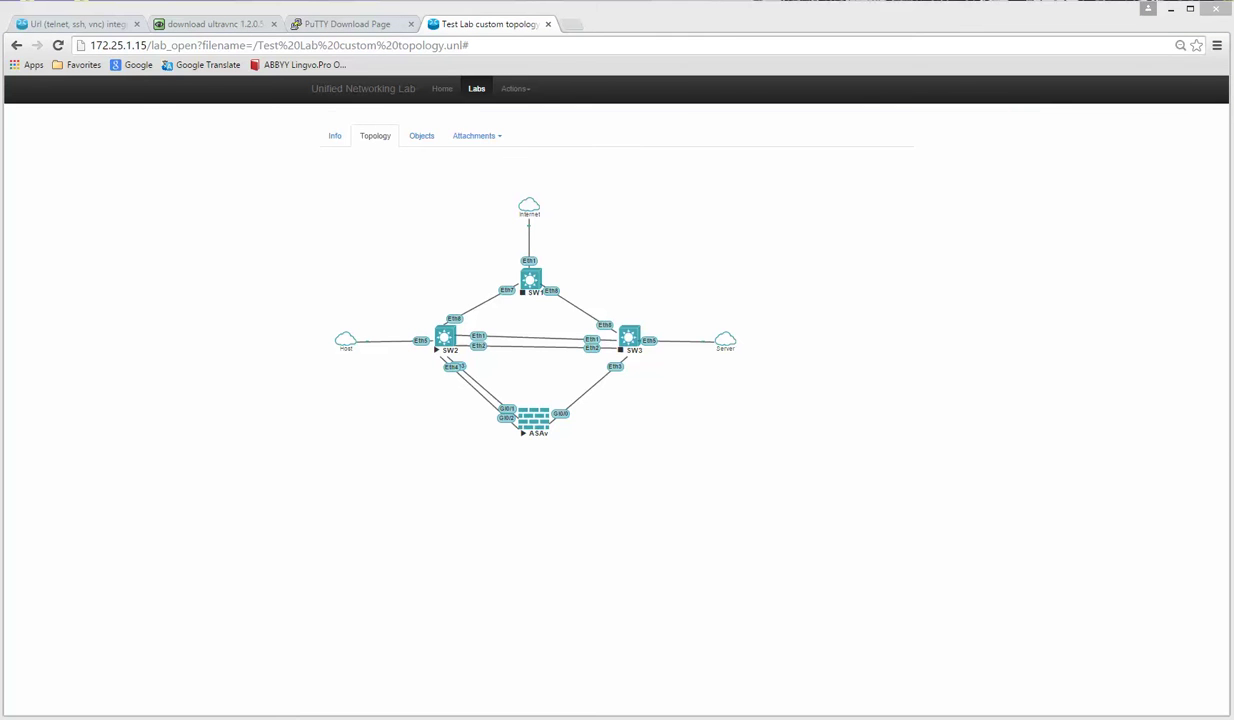
Switch back to Explorer and open the UNL NEW Folder on the Desktop.
{"action": "key", "text": "alt+Tab"}
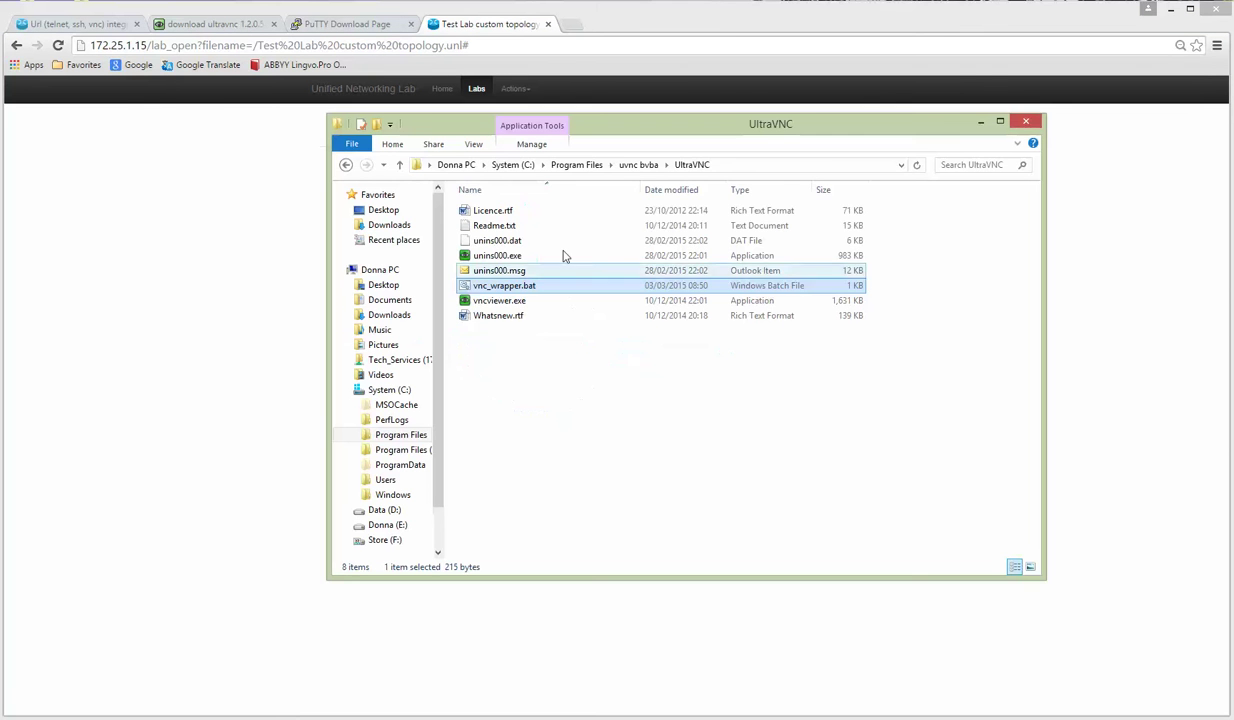
{"action": "left_click", "coordinate": [383, 210]}
{"action": "left_click", "coordinate": [648, 370]}
{"action": "left_click", "coordinate": [875, 363]}
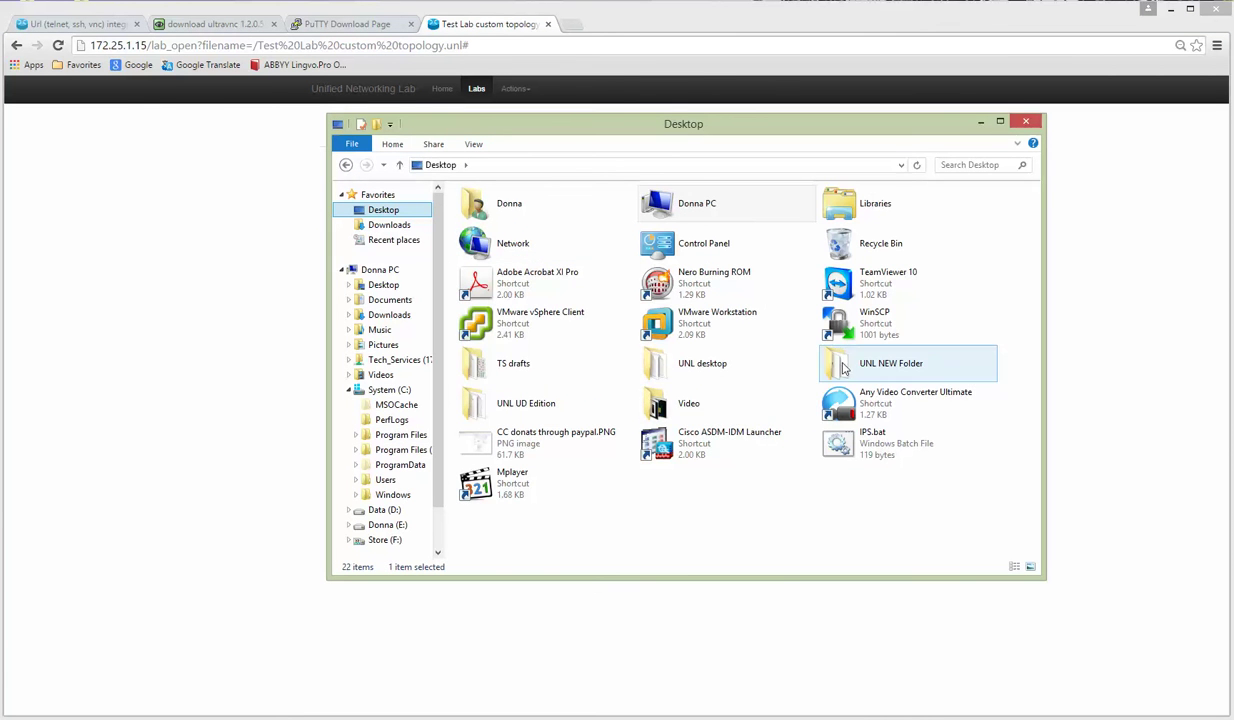
{"action": "double_click", "coordinate": [875, 363]}
Start merging putty_telnet_win7_64bit.reg, then decline adding it to the registry.
{"action": "left_click", "coordinate": [520, 256]}
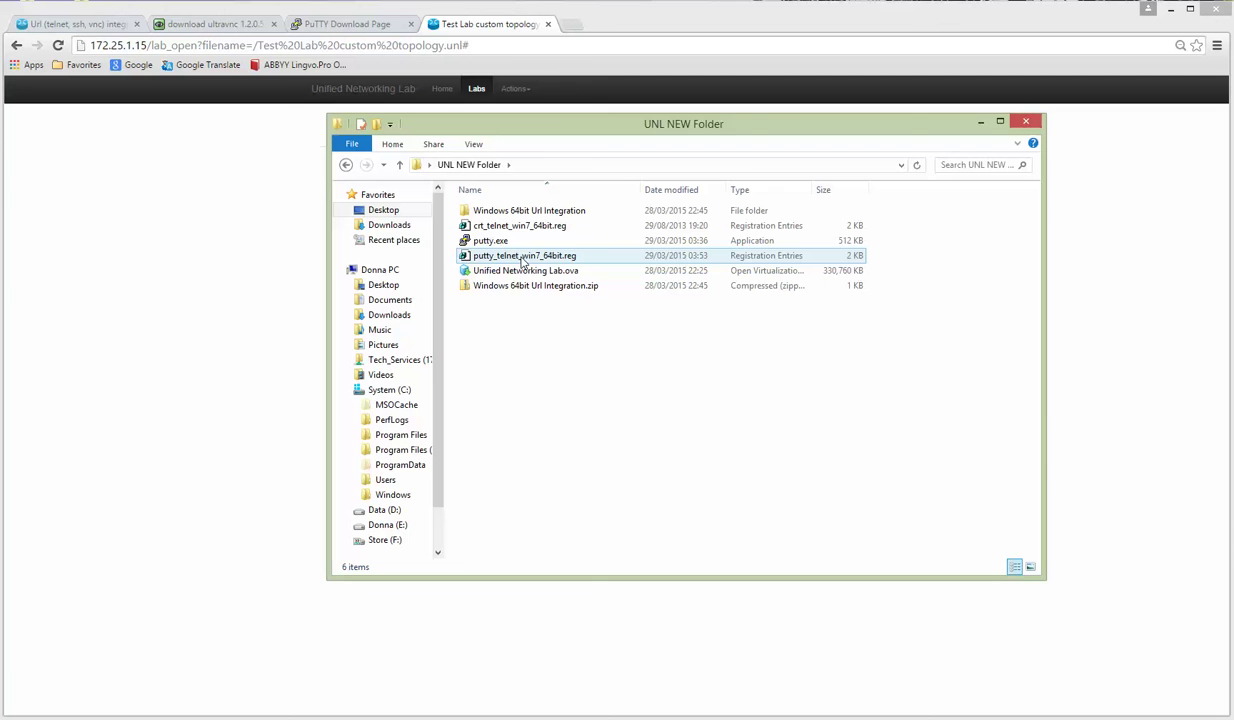
{"action": "double_click", "coordinate": [522, 258]}
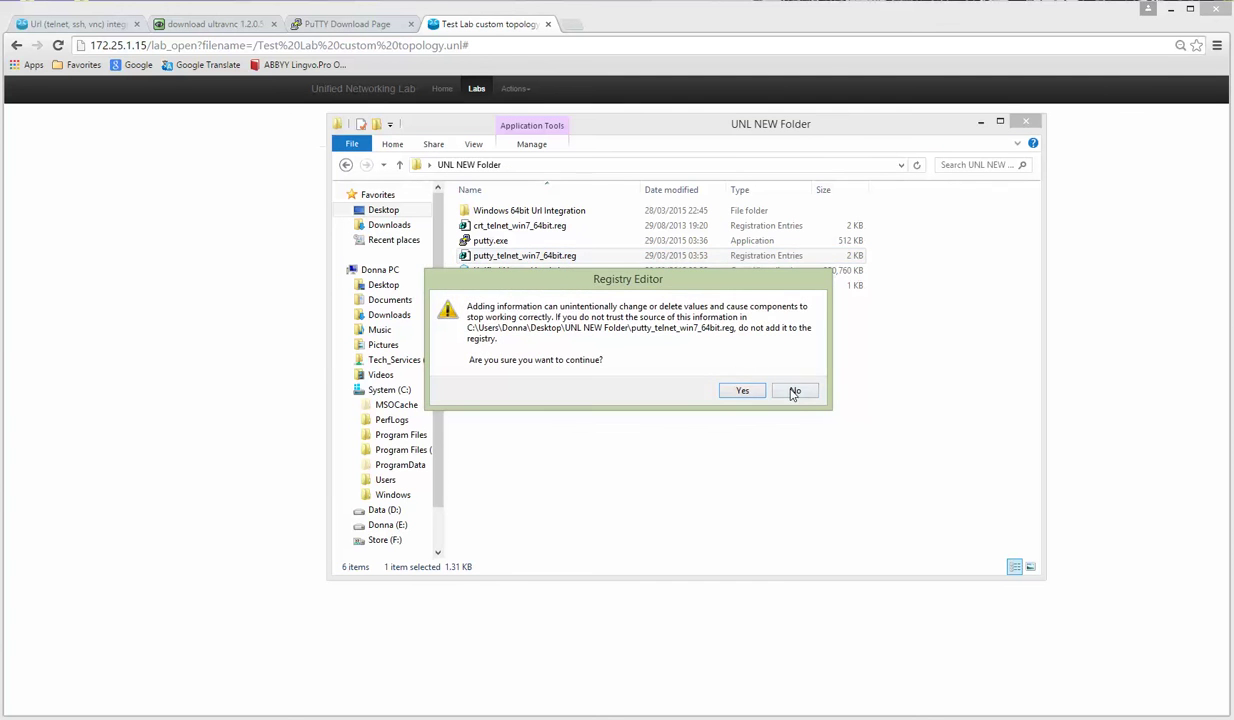
{"action": "left_click", "coordinate": [745, 389]}
Open putty_telnet_win7_64bit.reg in Notepad, check its command points to putty.exe, and close it.
{"action": "right_click", "coordinate": [540, 254]}
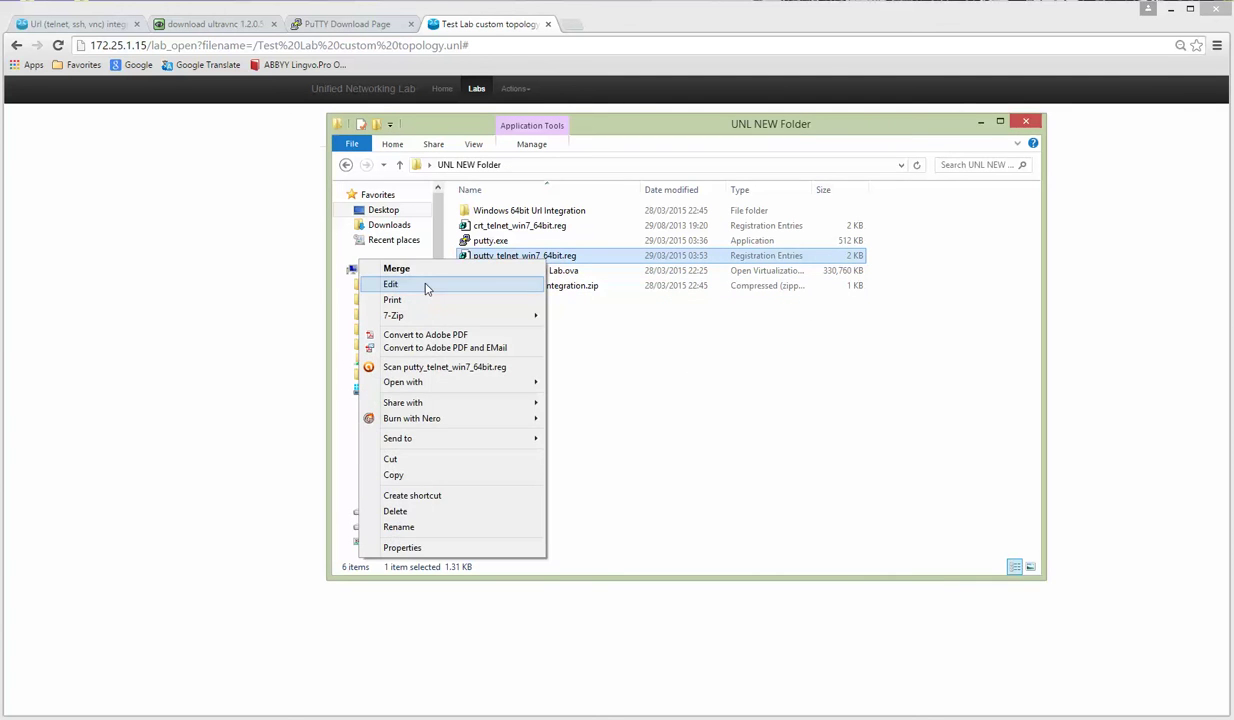
{"action": "left_click", "coordinate": [416, 281]}
{"action": "left_click_drag", "start_coordinate": [703, 398], "coordinate": [343, 392]}
{"action": "left_click", "coordinate": [352, 406]}
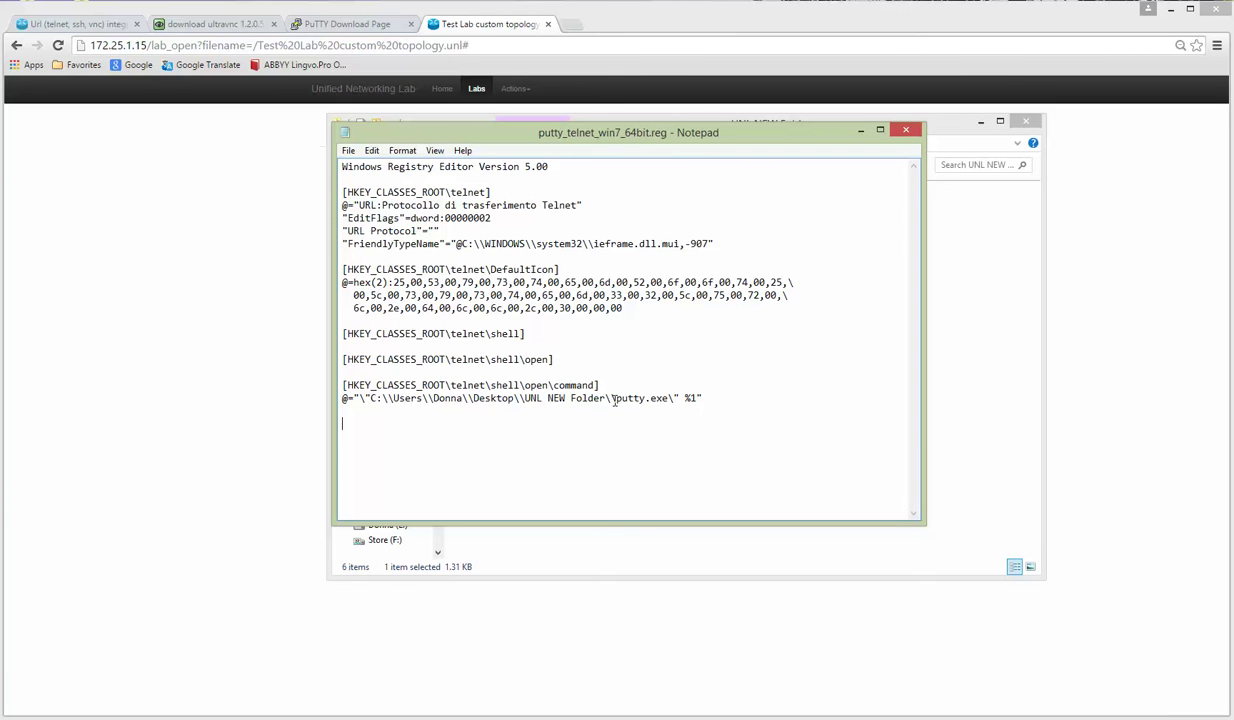
{"action": "left_click_drag", "start_coordinate": [615, 398], "coordinate": [665, 398]}
{"action": "left_click", "coordinate": [545, 420]}
{"action": "left_click", "coordinate": [907, 133]}
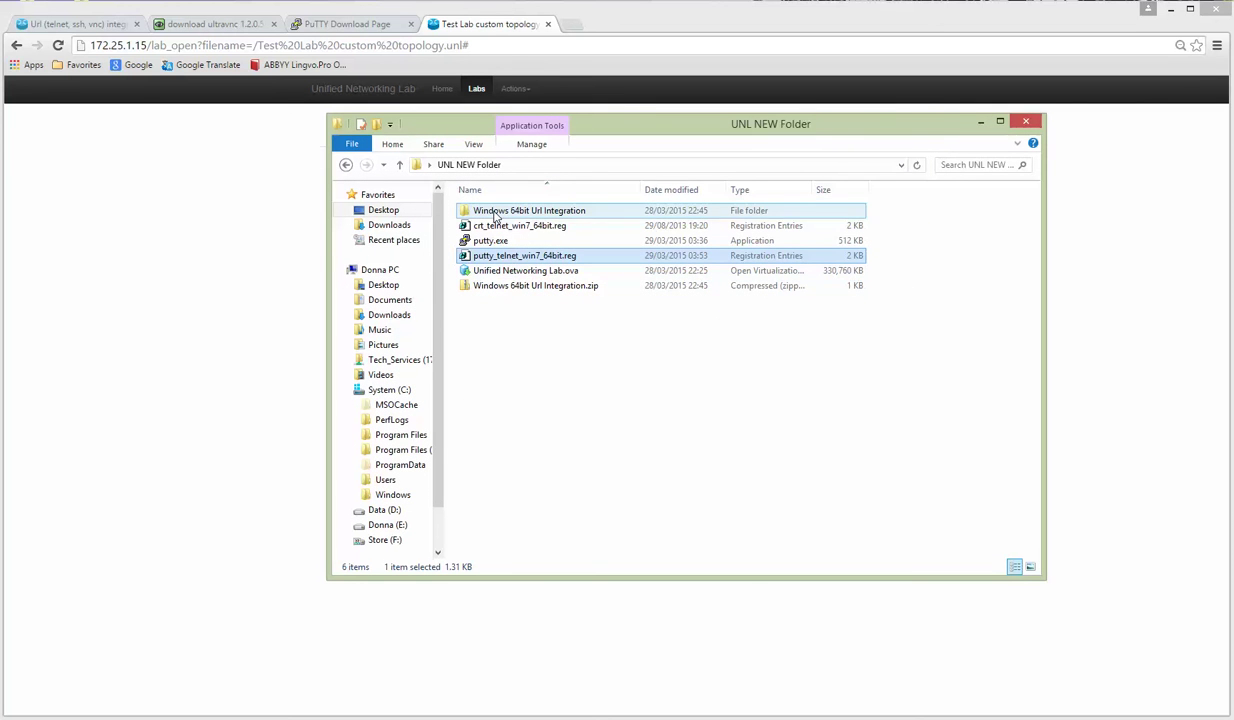
Review the folder's items: the zip, putty_telnet_win7_64bit.reg, putty.exe and crt_telnet_win7_64bit.reg.
{"action": "left_click", "coordinate": [486, 285]}
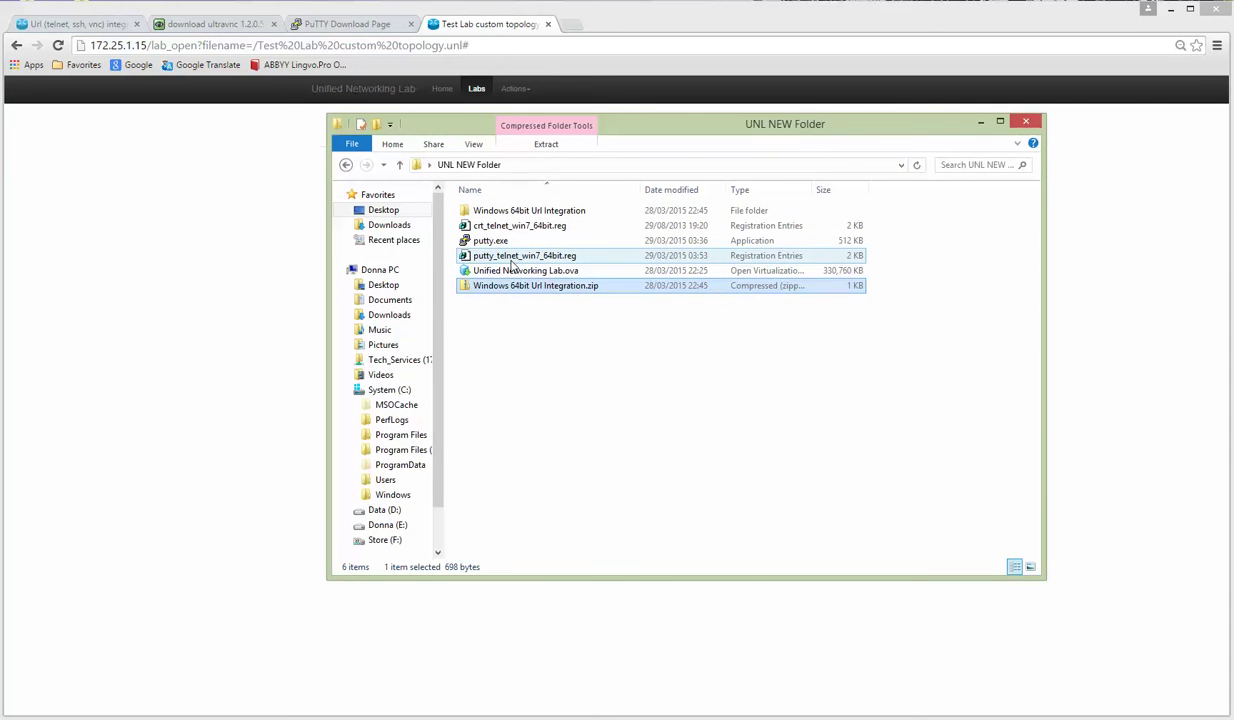
{"action": "left_click", "coordinate": [505, 256]}
{"action": "left_click", "coordinate": [490, 241]}
{"action": "left_click", "coordinate": [505, 226]}
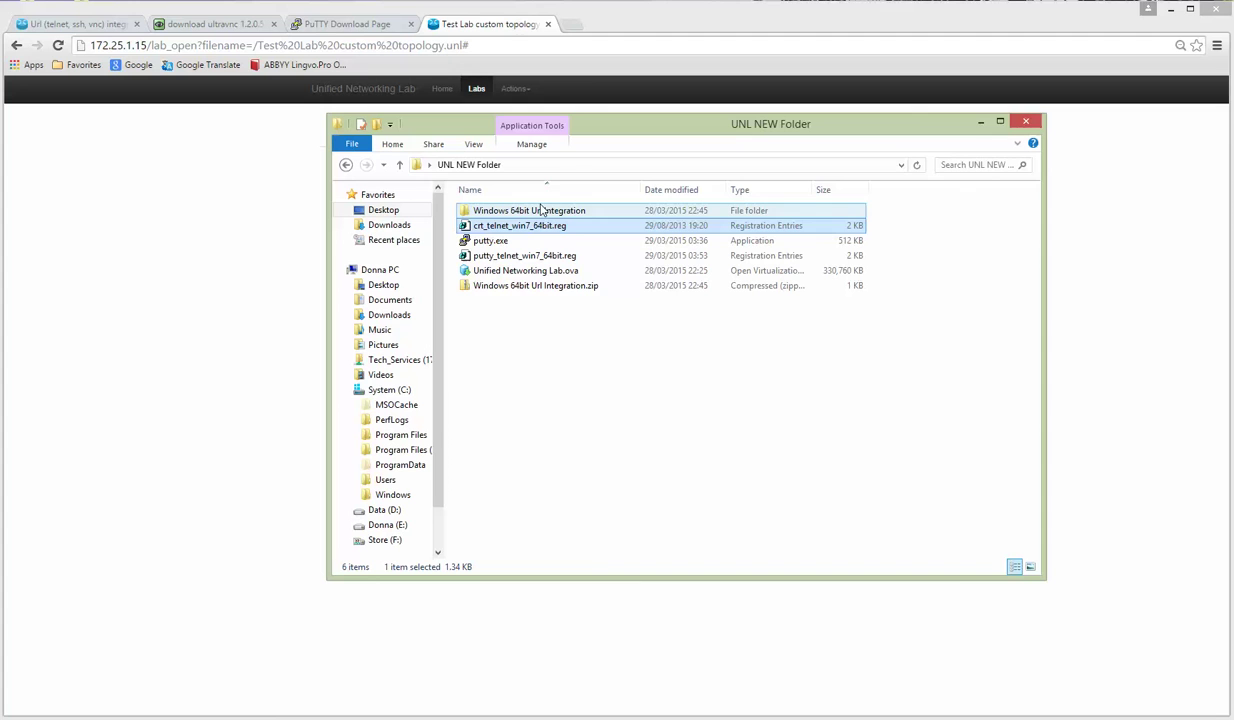